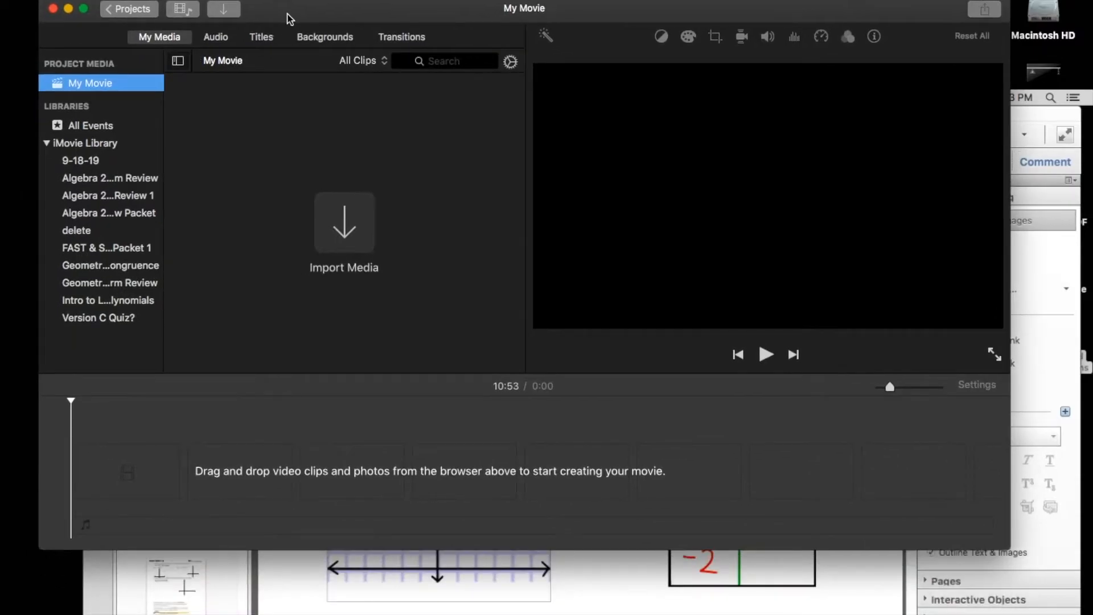
- Close the untitled QuickTime recording and save it to the Desktop as "Insert A Page into a PDF"
click(447, 581)
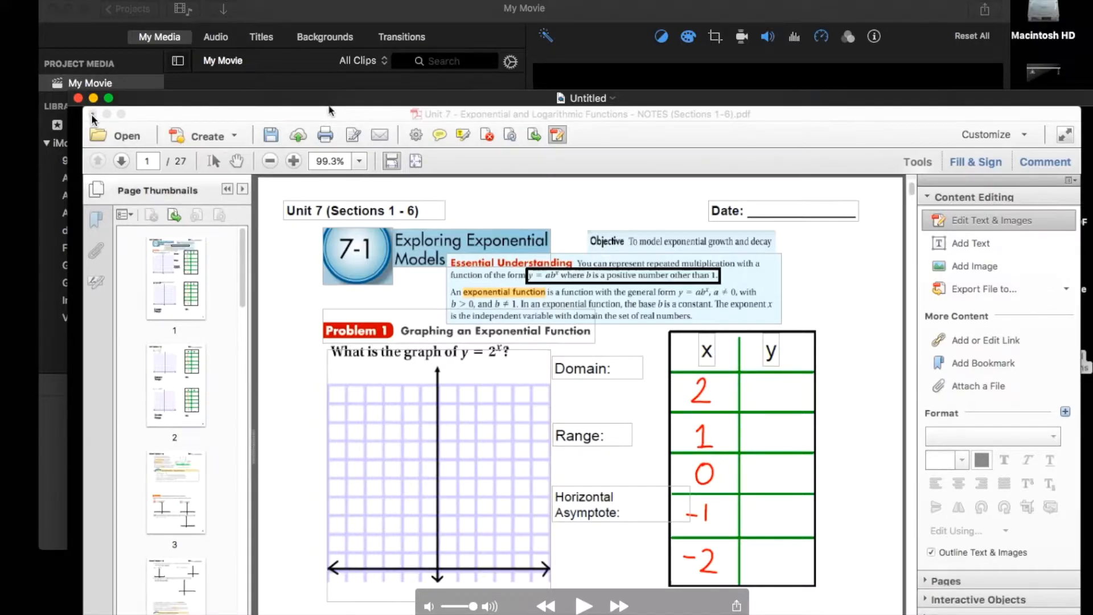
click(79, 98)
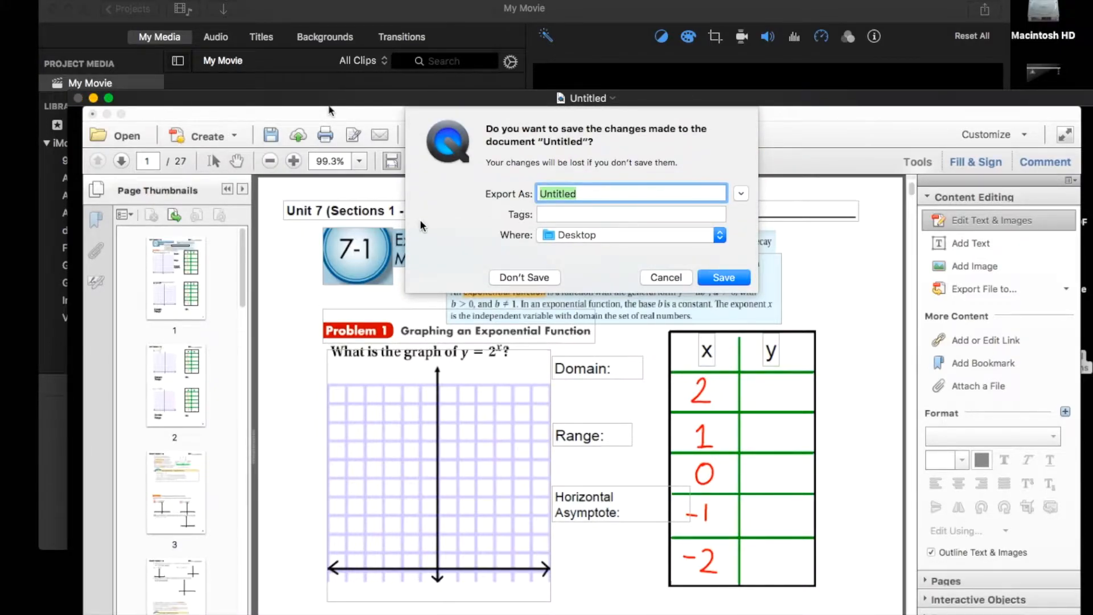
key(BackSpace)
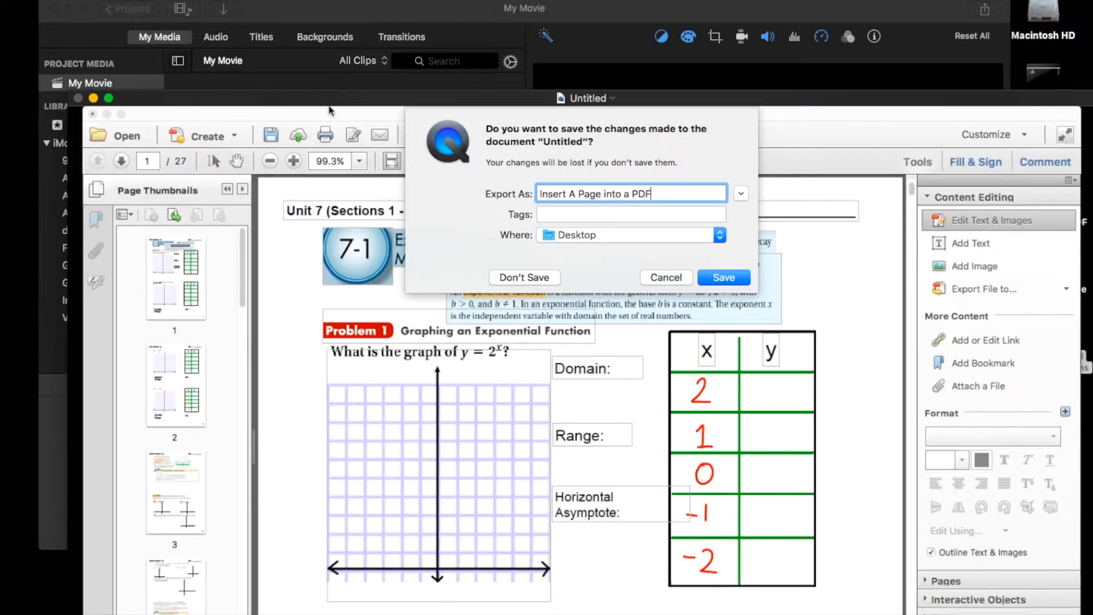
click(722, 278)
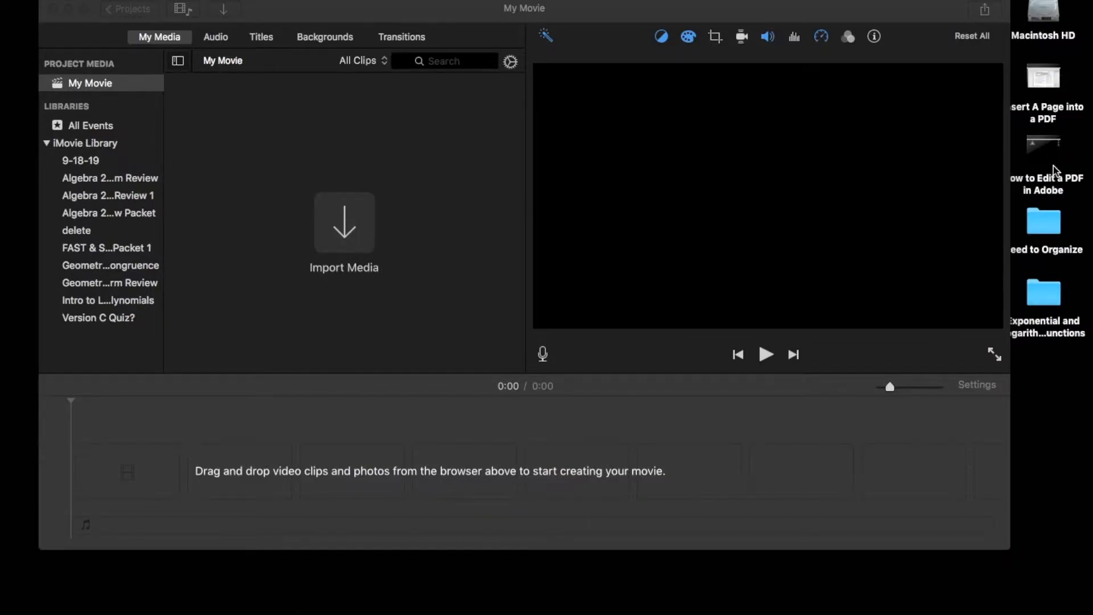
- Import the "How to Edit a PDF in Adobe" and "Insert A Page into a PDF" recordings from the desktop into My Movie's media
drag(1053, 161, 405, 187)
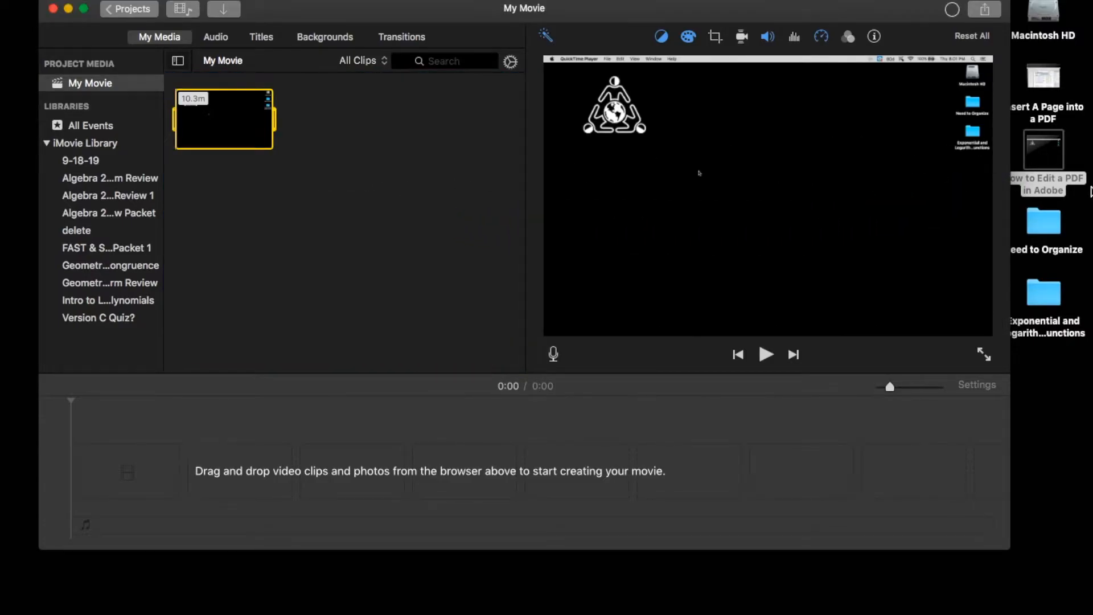
drag(1052, 147, 454, 141)
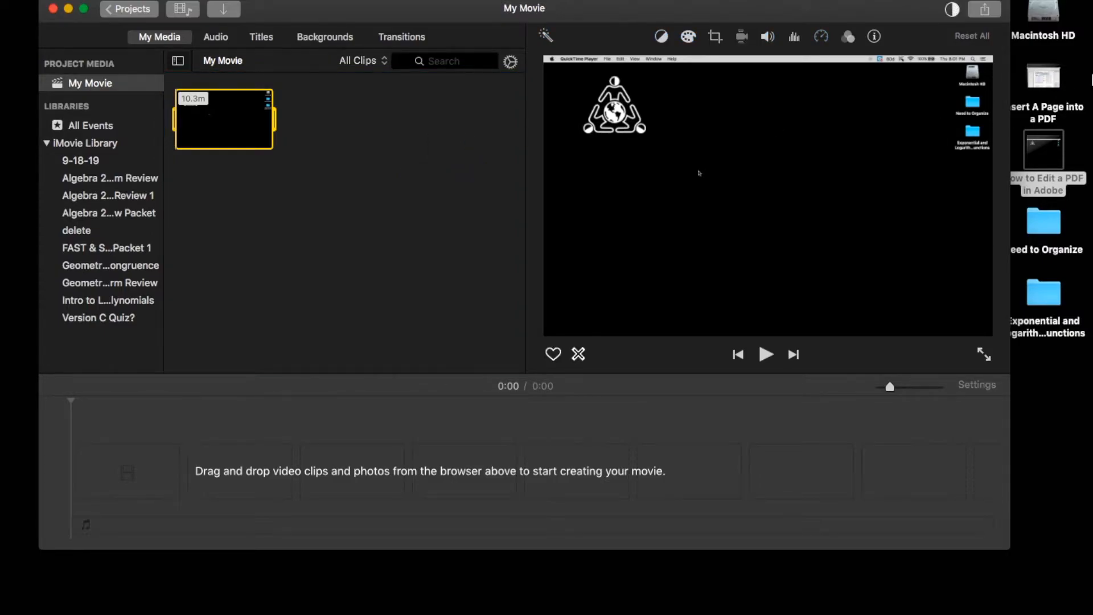
drag(1054, 80, 462, 122)
- Place the "How to Edit a PDF in Adobe" clip in the empty timeline, followed by the "Insert A Page into a PDF" clip
click(264, 120)
click(343, 119)
click(301, 488)
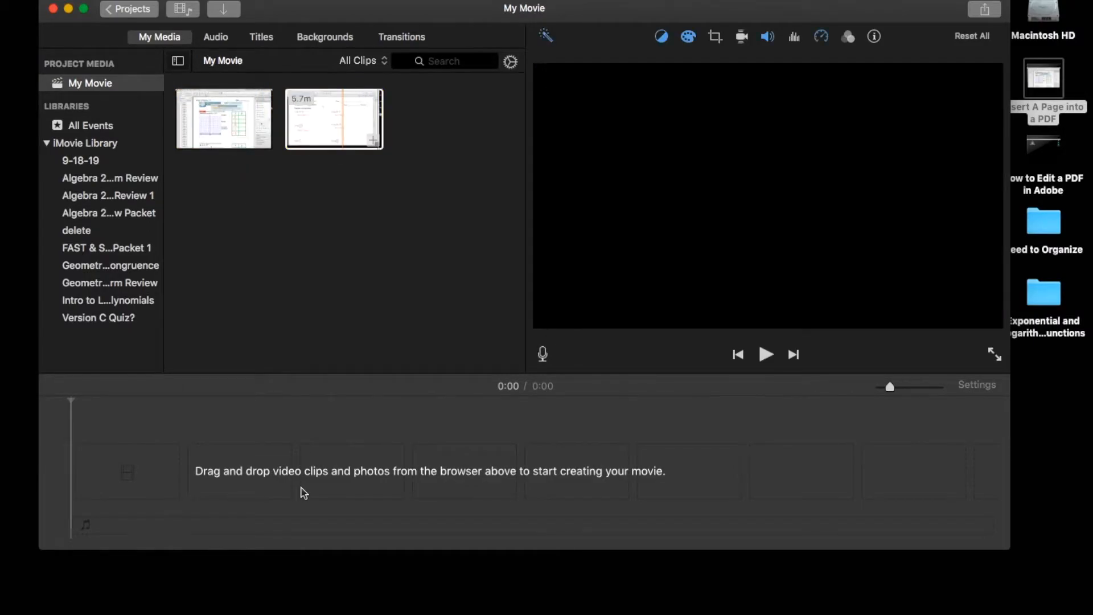
drag(209, 105, 79, 474)
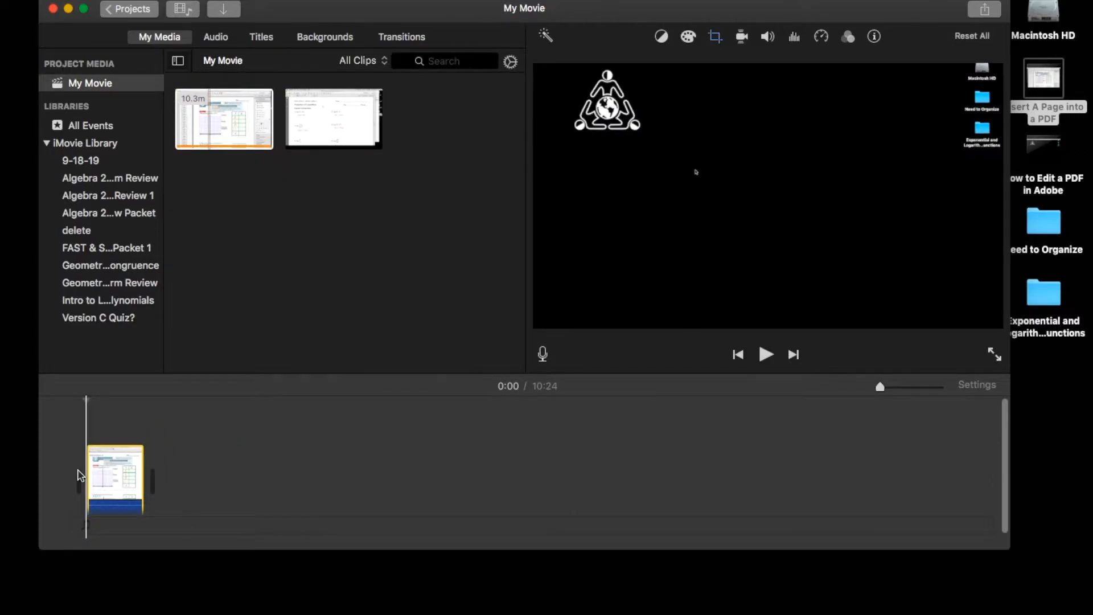
drag(338, 126, 225, 472)
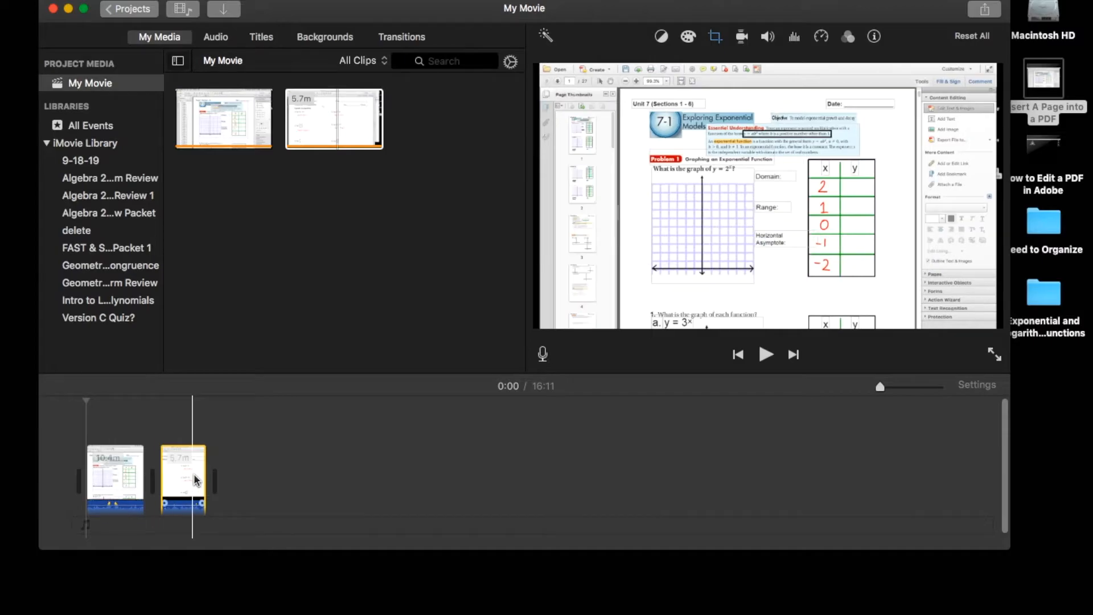
- Split the first timeline clip at 3:30
drag(880, 387, 901, 393)
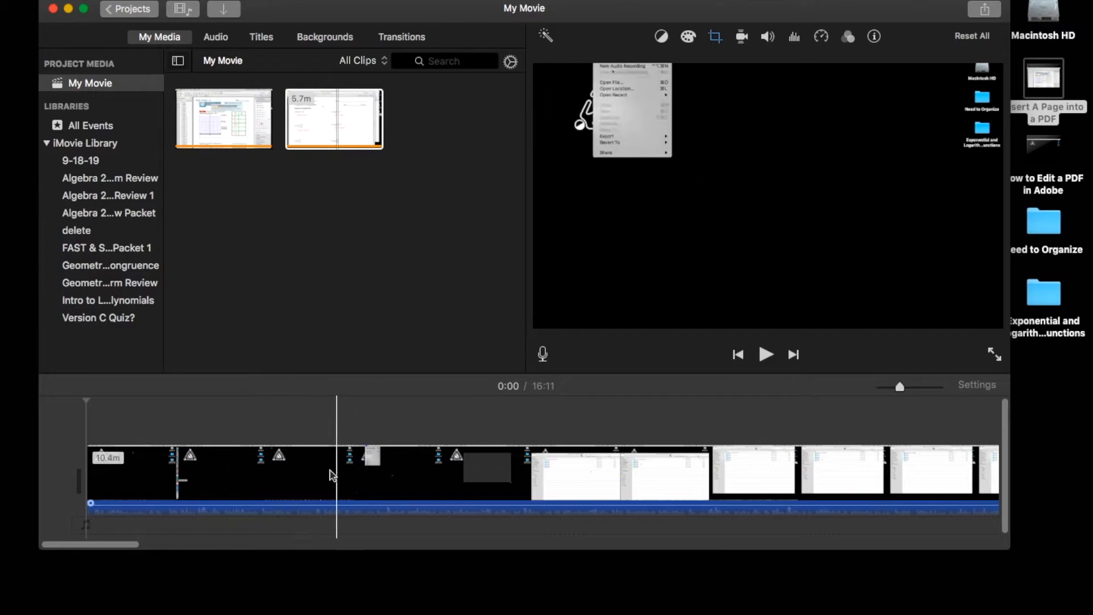
scroll(496, 479, right, 2)
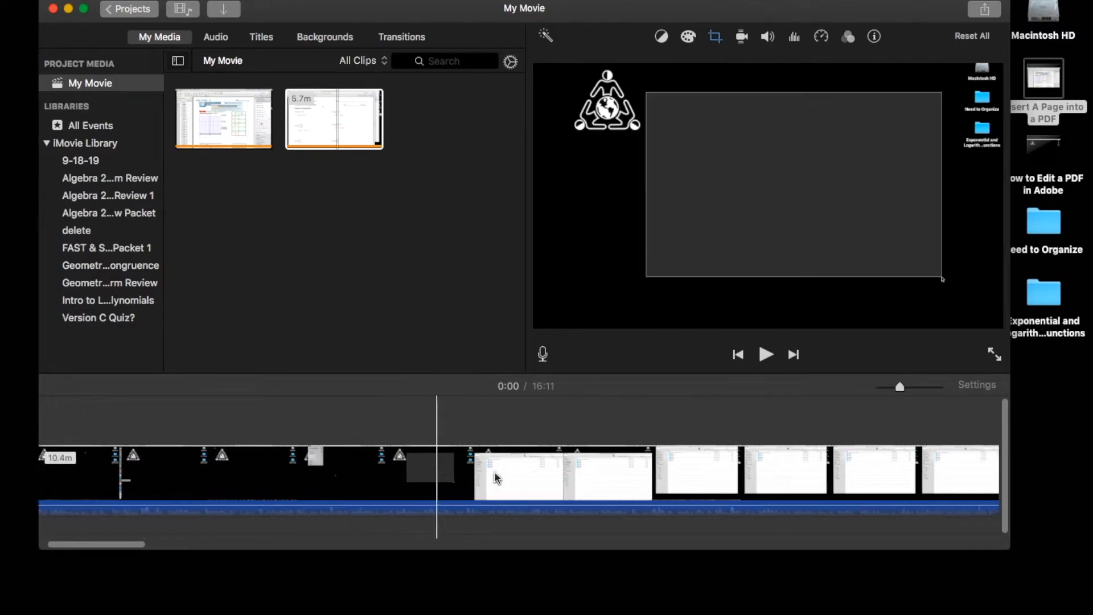
scroll(497, 478, right, 5)
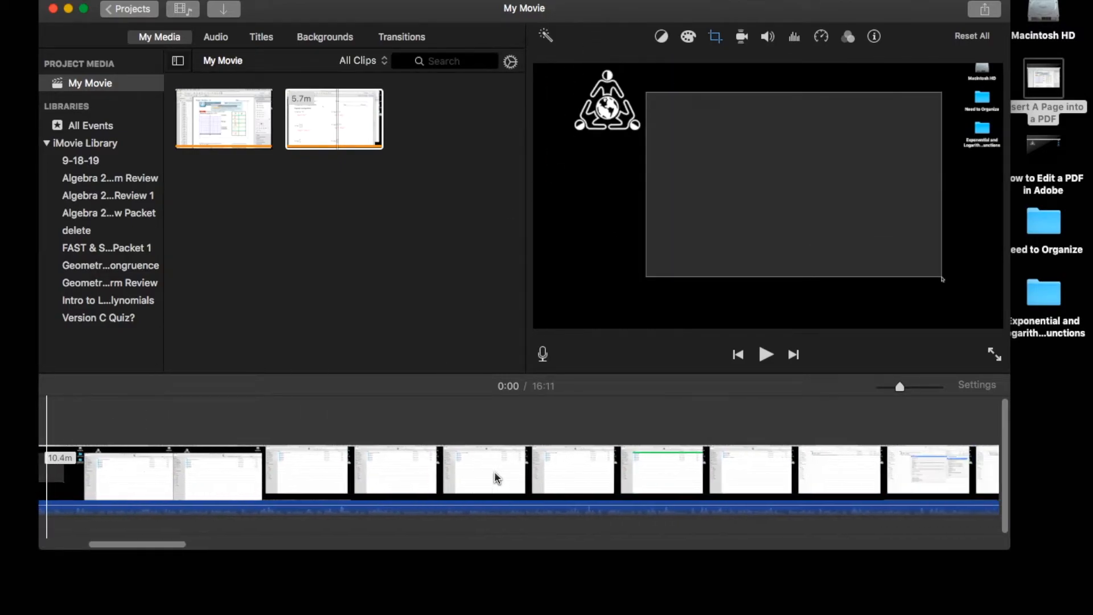
scroll(495, 479, right, 8)
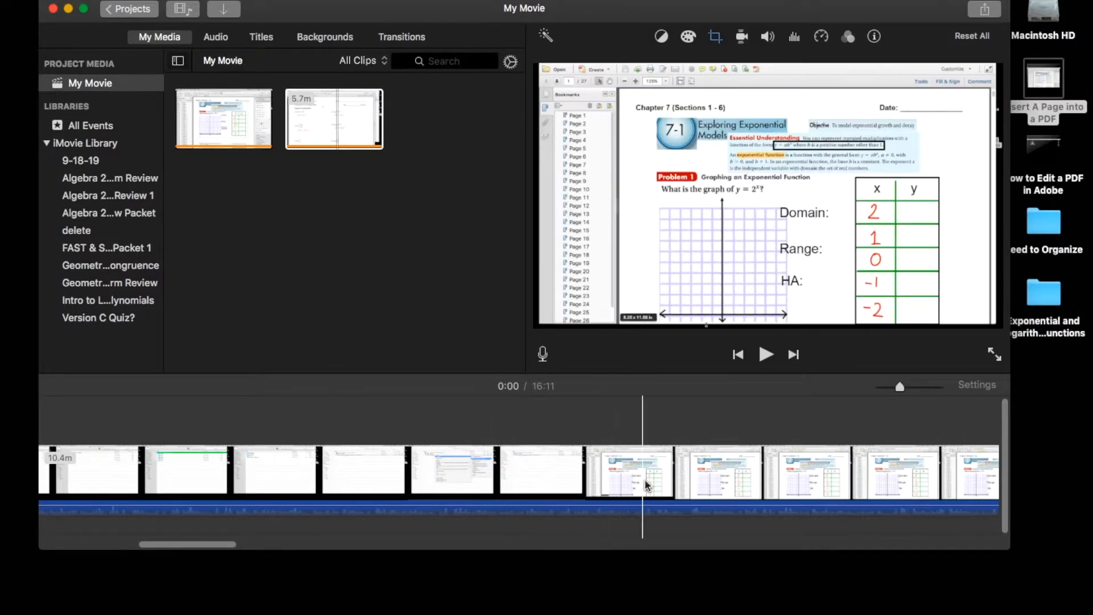
scroll(663, 476, right, 10)
click(692, 472)
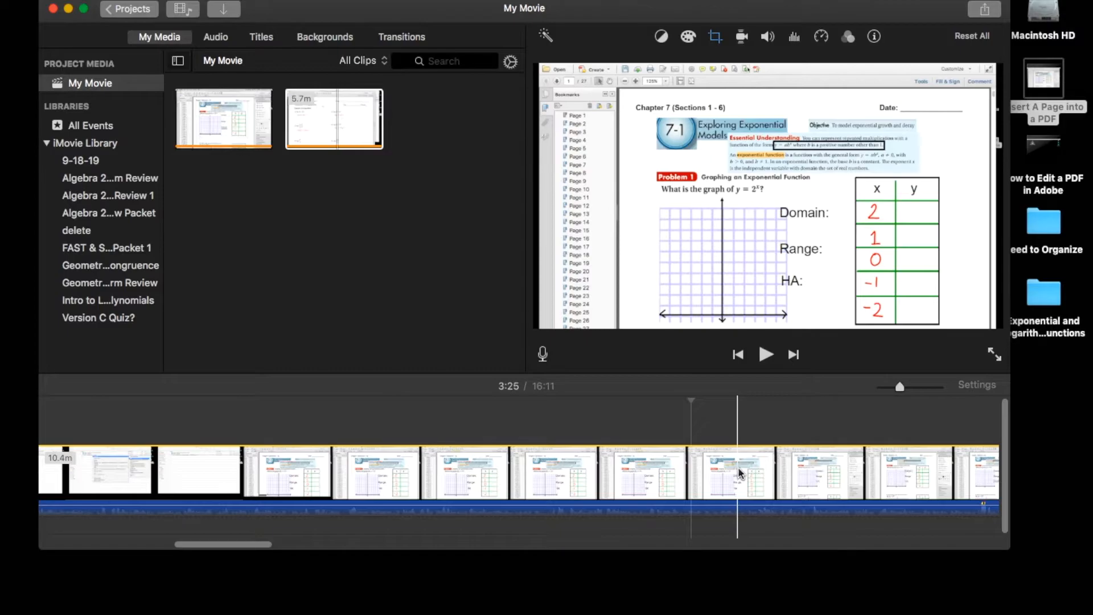
scroll(738, 468, right, 4)
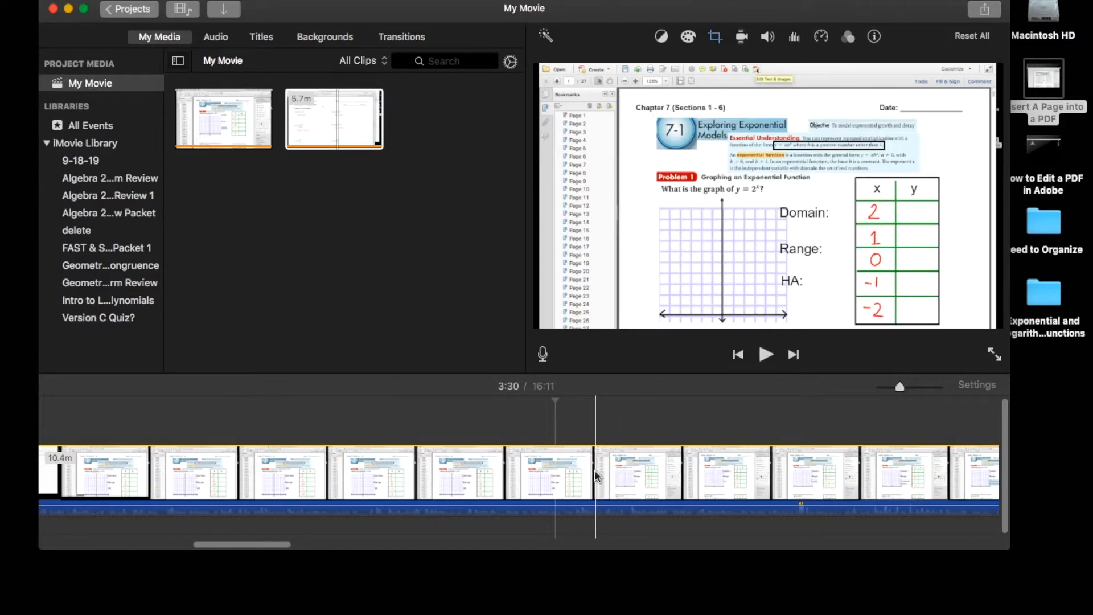
right_click(558, 475)
click(604, 500)
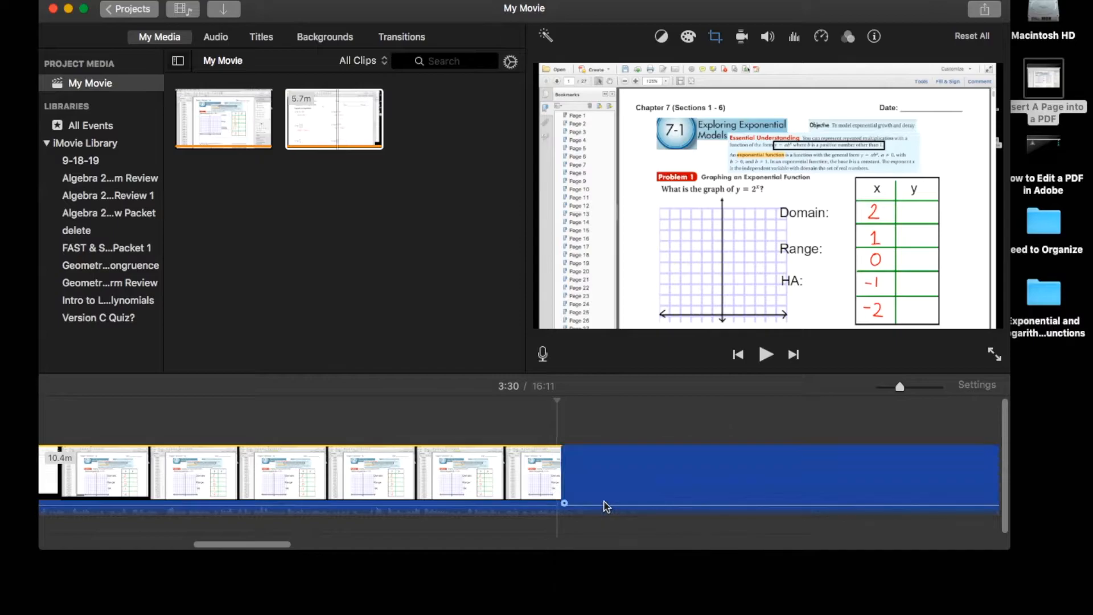
- Skim the footage after the 3:30 split to check where the PDF text editing demonstration takes place
scroll(708, 481, right, 5)
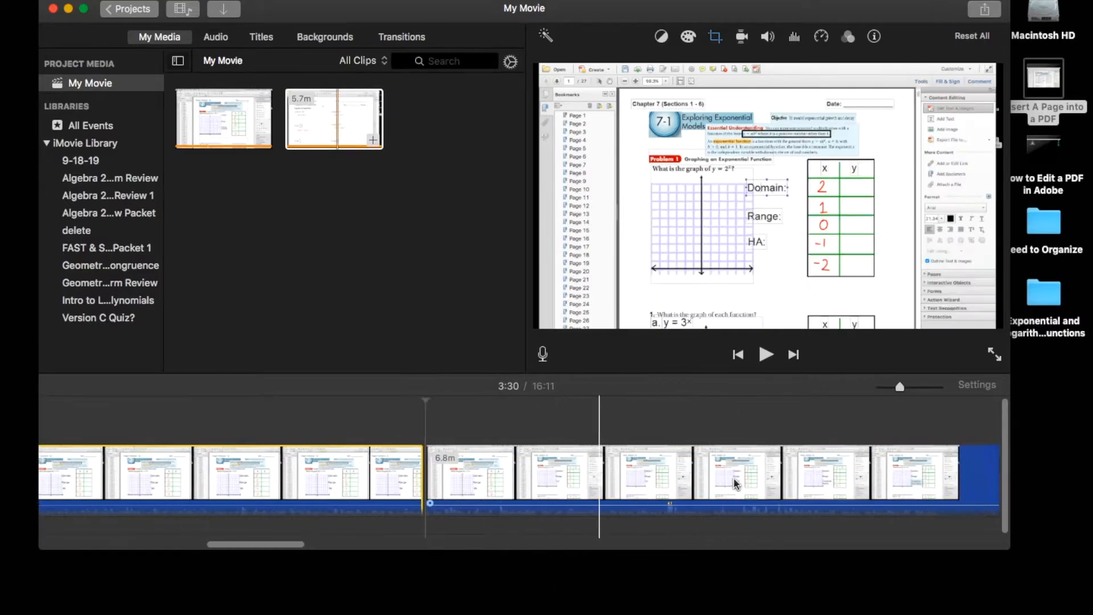
scroll(728, 463, right, 5)
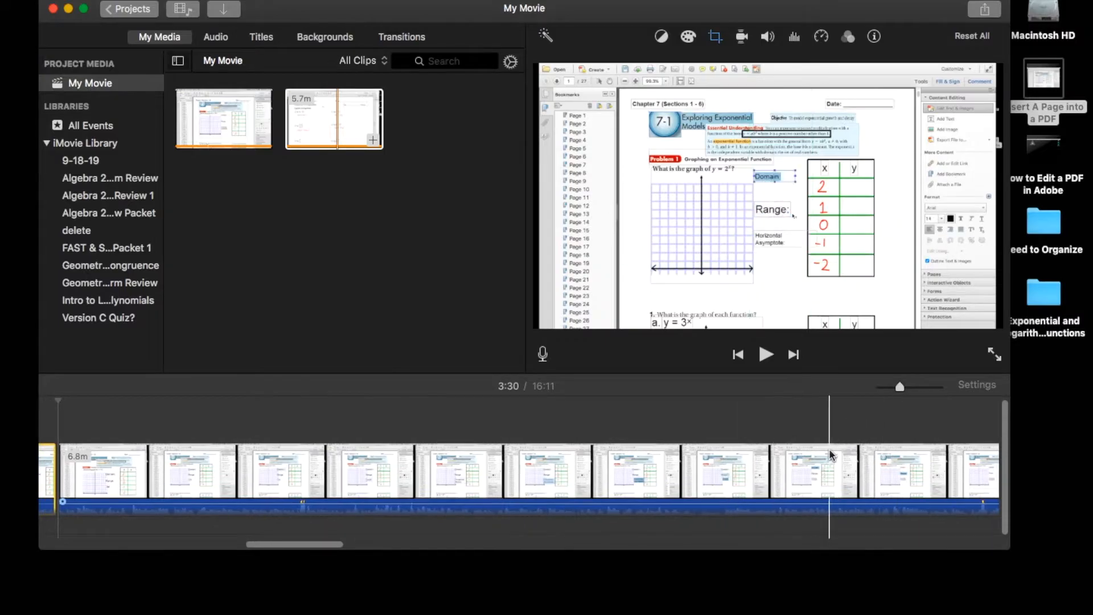
scroll(832, 452, right, 2)
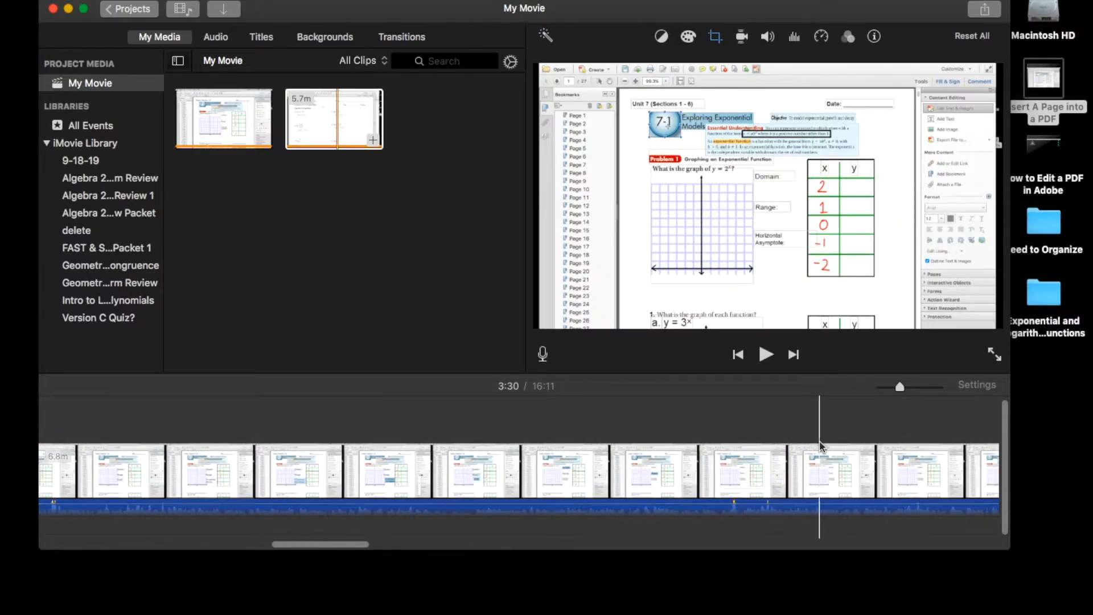
scroll(867, 463, right, 2)
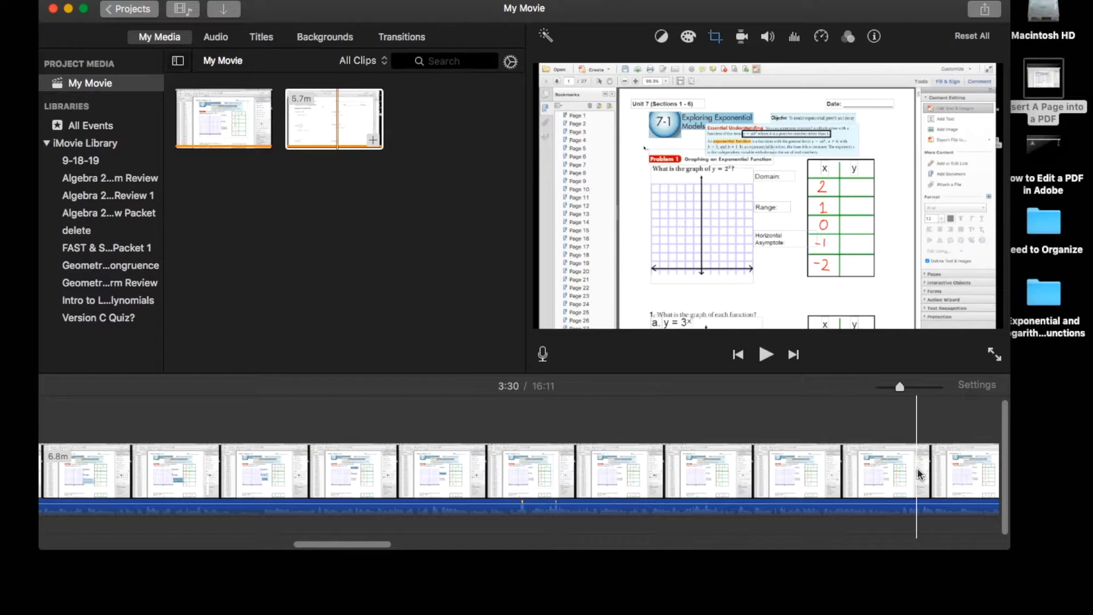
scroll(868, 463, right, 3)
scroll(823, 477, right, 3)
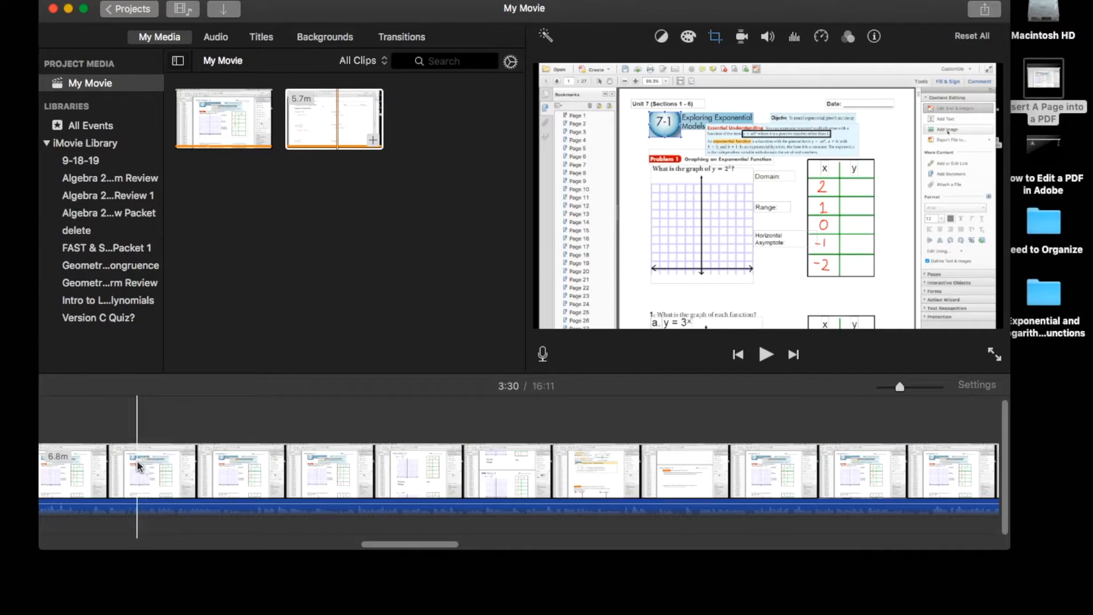
scroll(137, 460, left, 10)
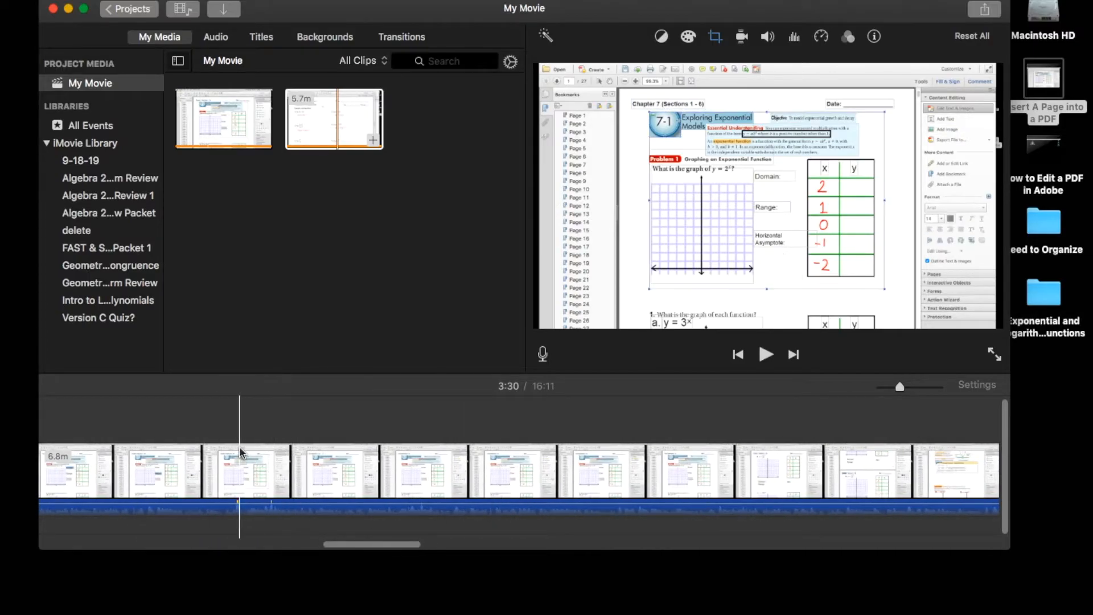
scroll(239, 447, left, 5)
scroll(189, 476, left, 2)
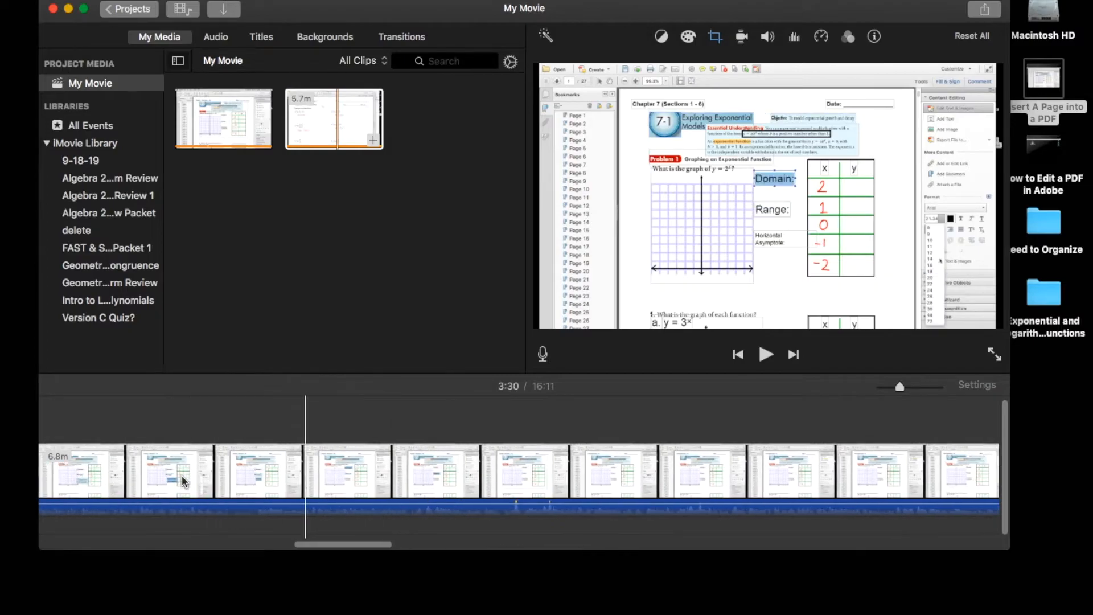
scroll(166, 477, left, 2)
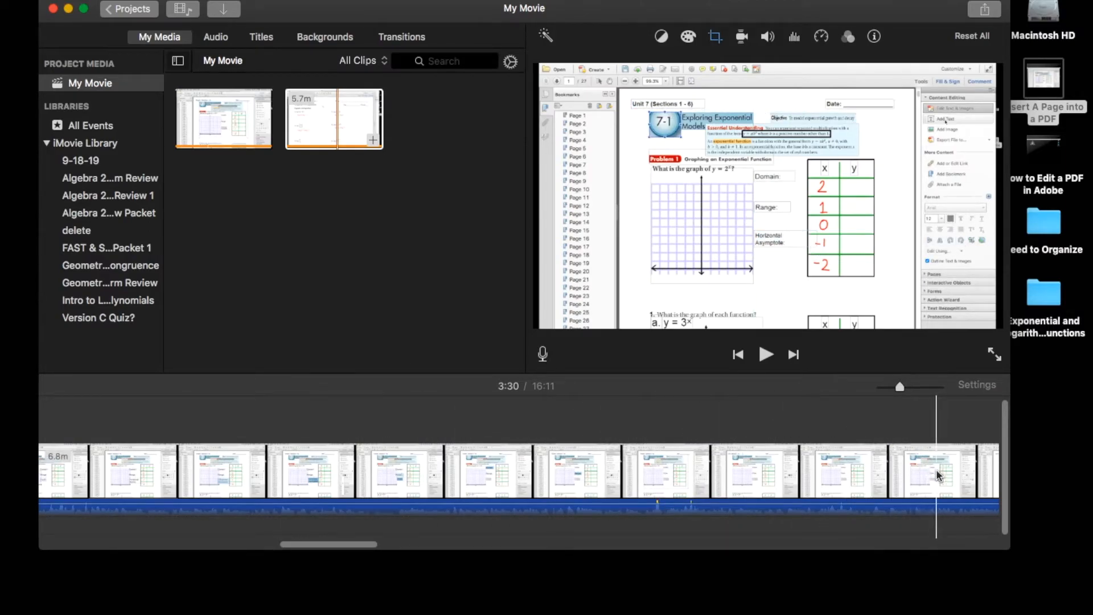
scroll(320, 475, left, 5)
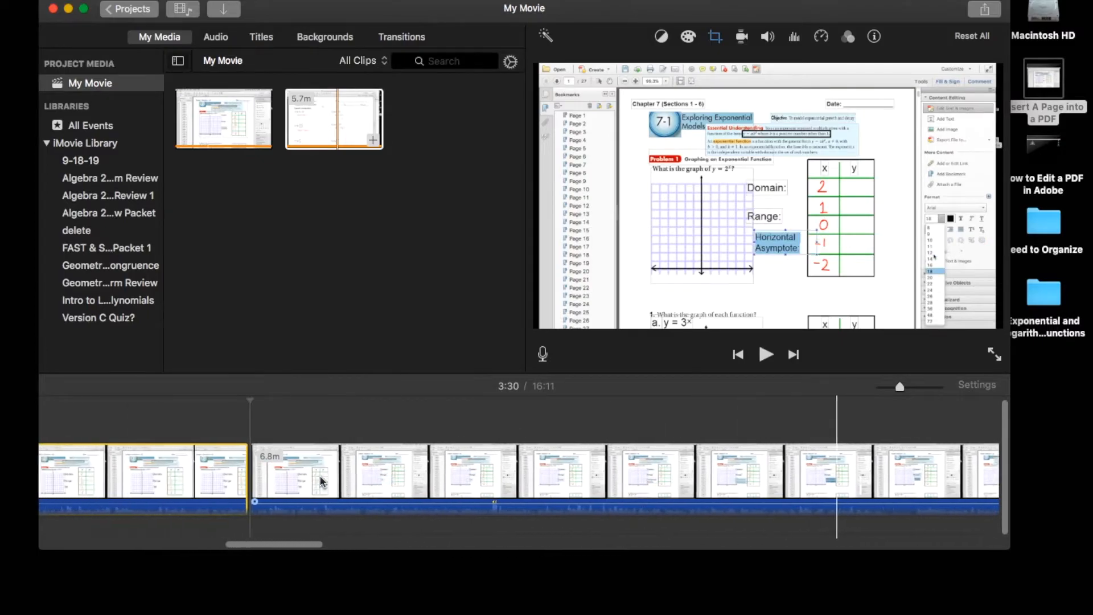
- Play the footage before the split to find the cut point, split the clip at 3:23, and delete the short segment between the cuts
scroll(319, 475, left, 2)
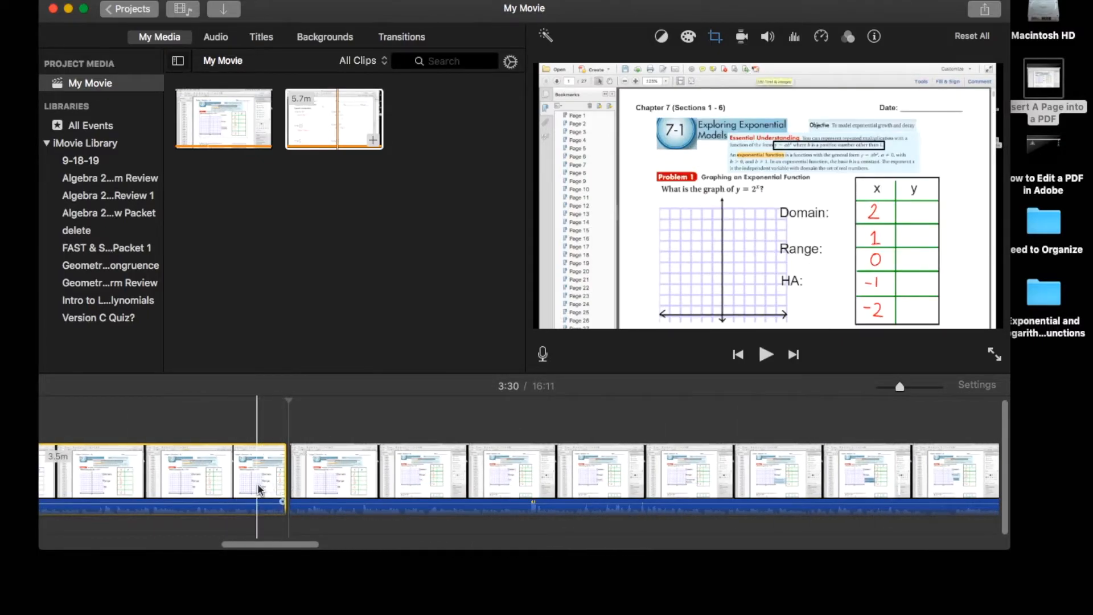
click(208, 484)
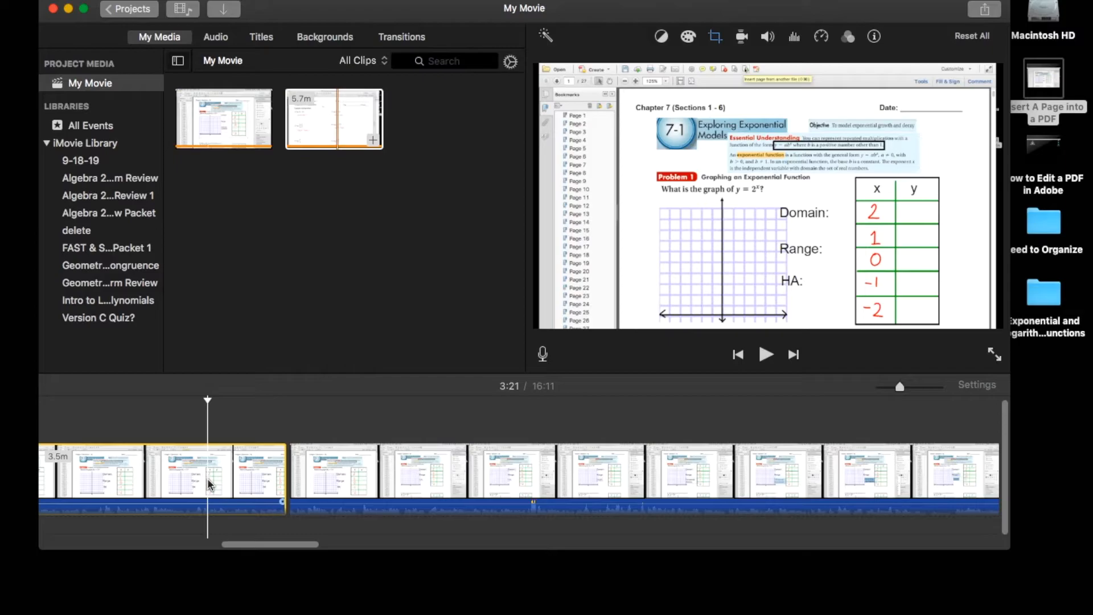
key(space)
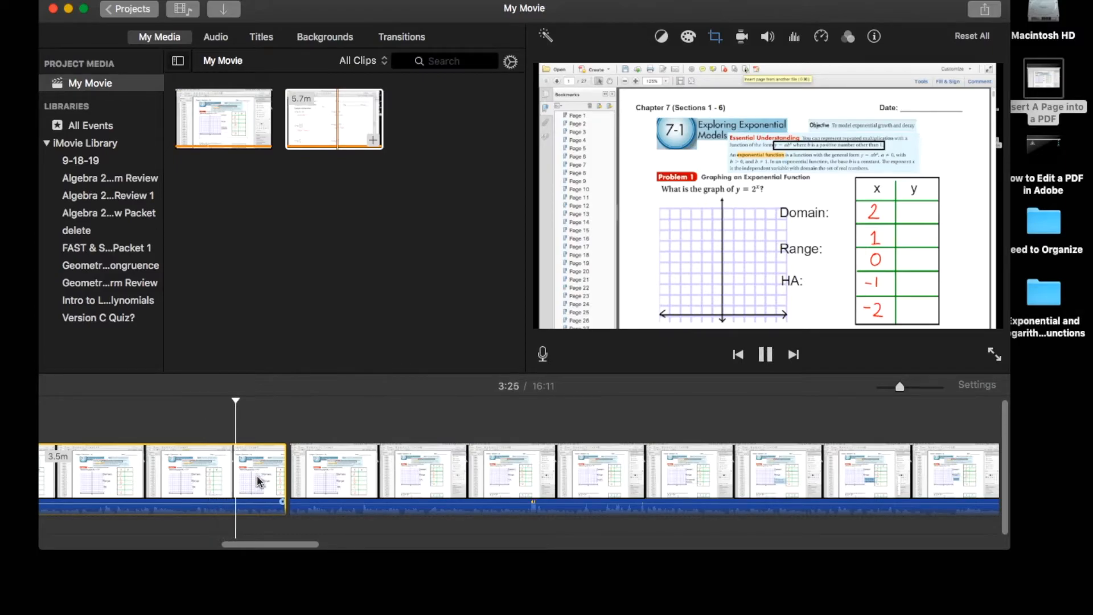
key(space)
key(space)
click(226, 480)
key(space)
click(223, 482)
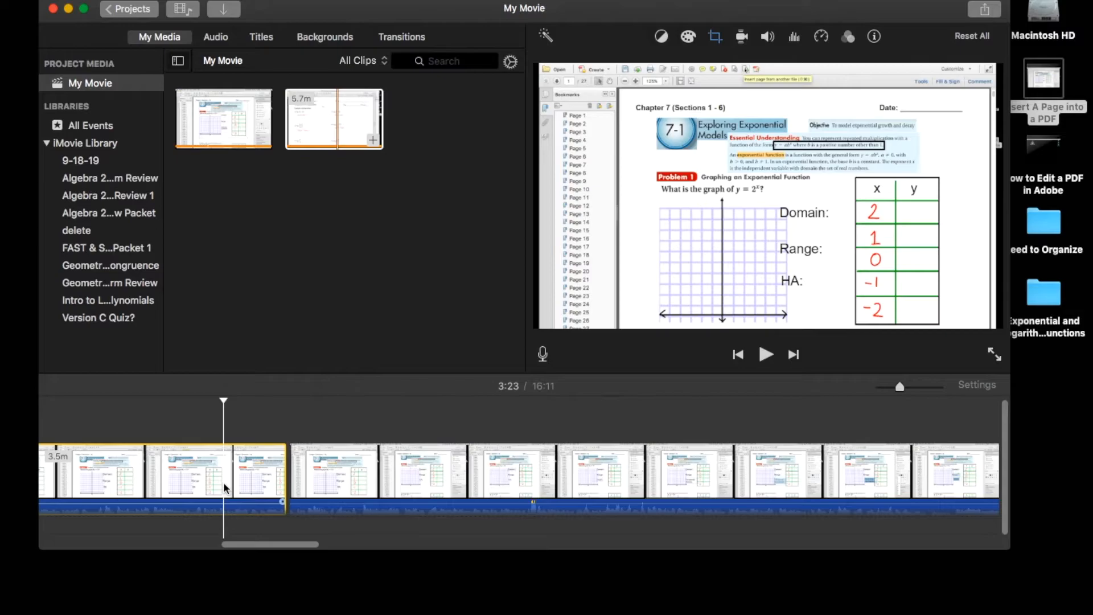
right_click(224, 485)
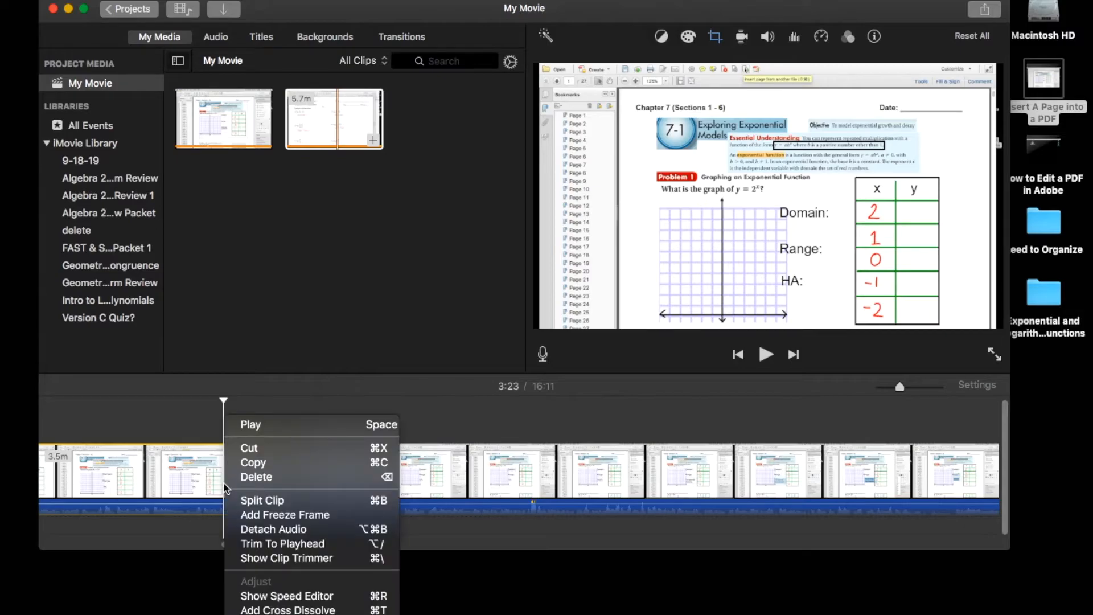
click(269, 483)
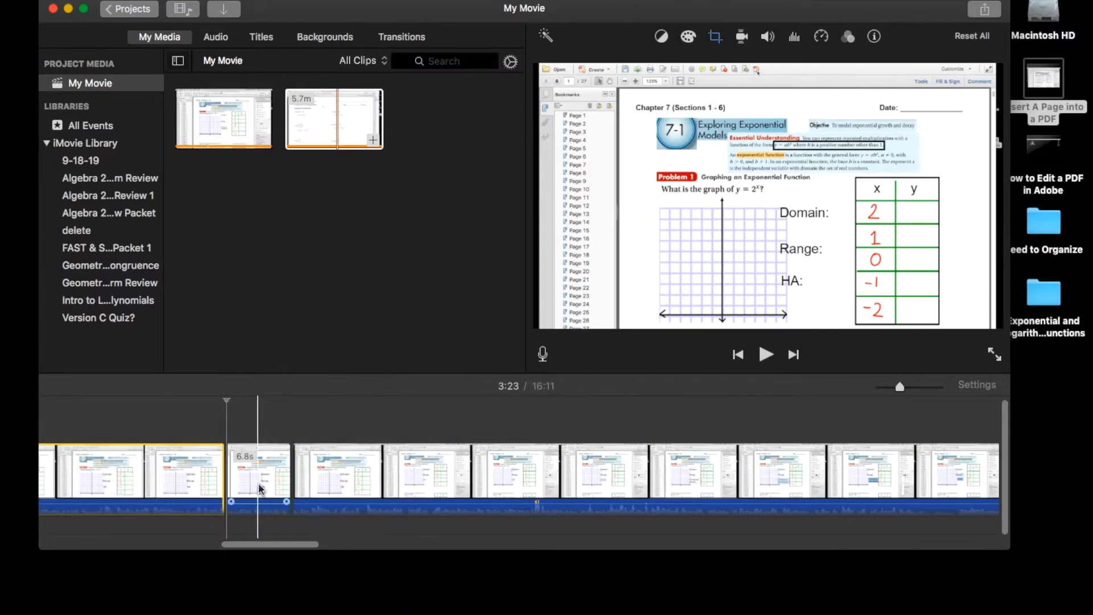
key(Delete)
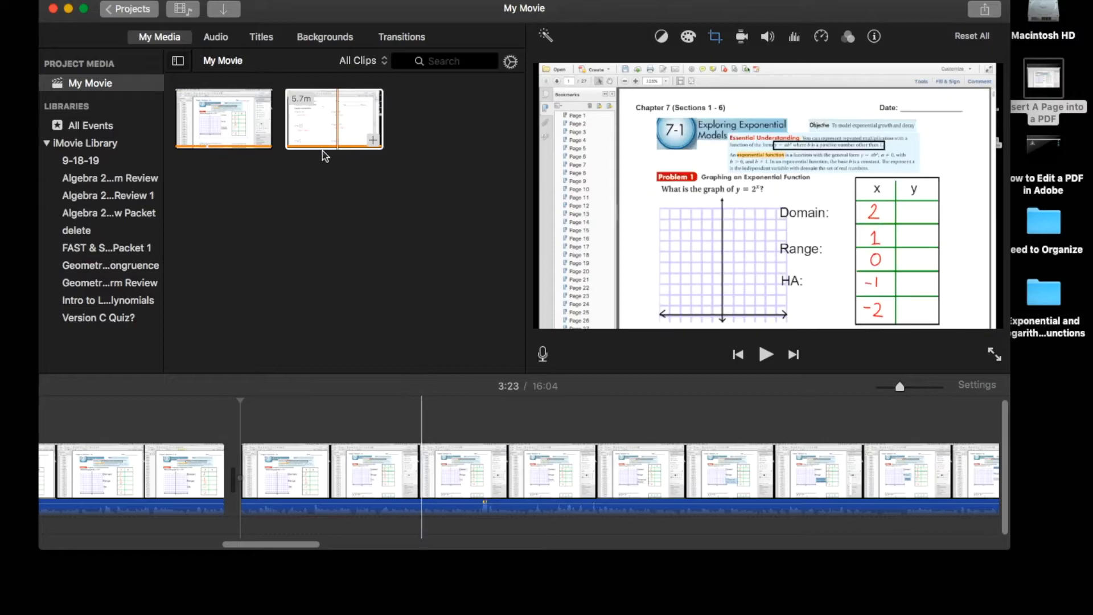
- Insert the "Insert A Page into a PDF" clip at the 3:23 cut and play across the join to review it
click(318, 127)
drag(319, 121, 234, 482)
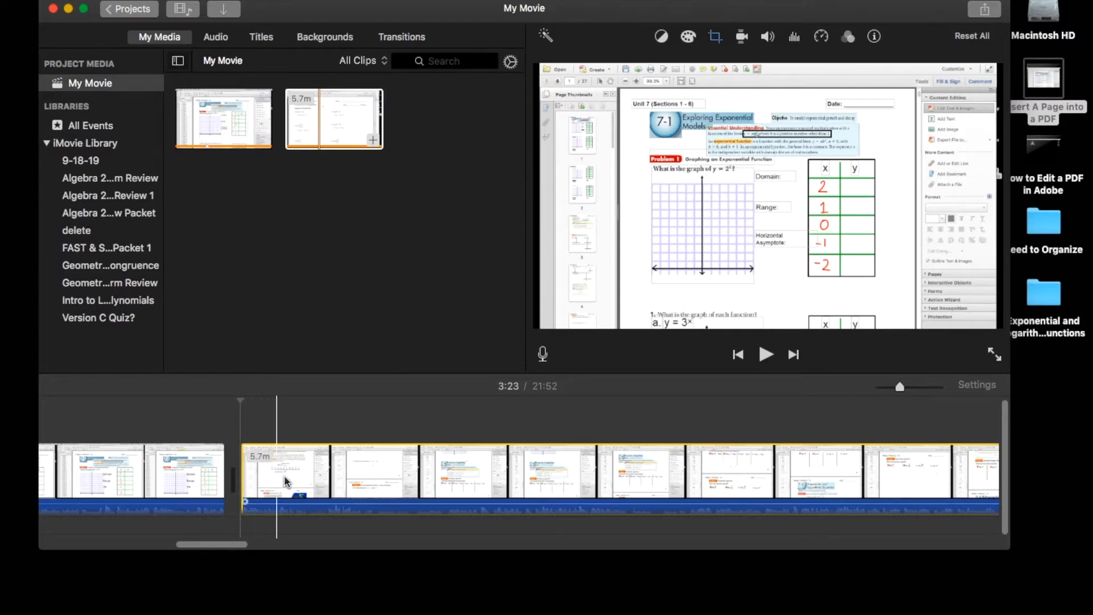
click(192, 474)
key(space)
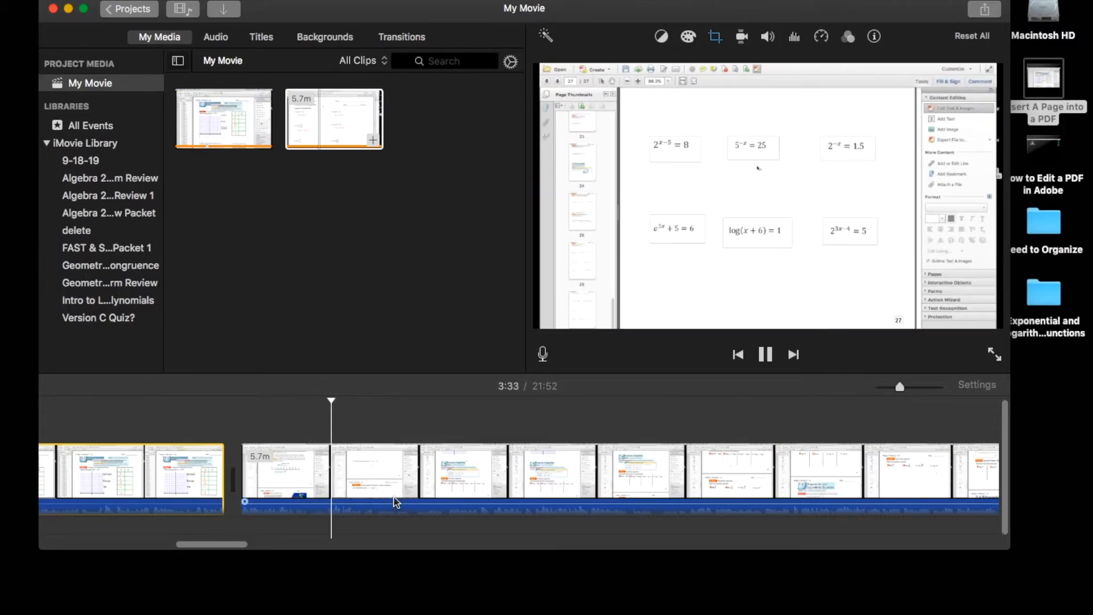
click(554, 462)
scroll(555, 467, right, 5)
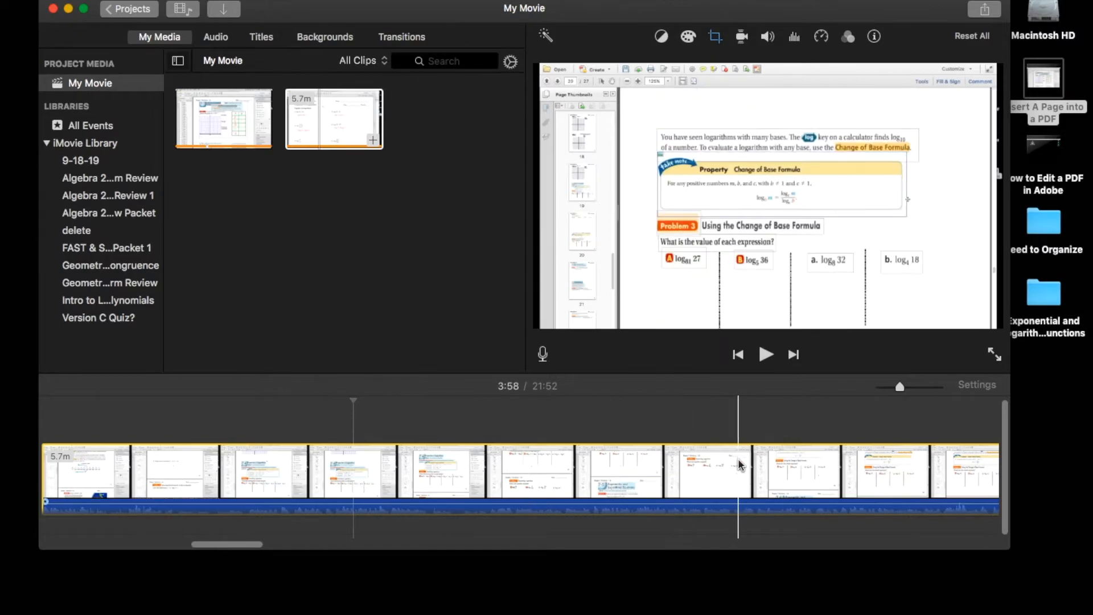
- Skim the rest of the inserted "Insert A Page into a PDF" clip through to its join with the following clip
scroll(738, 459, right, 5)
scroll(738, 467, right, 5)
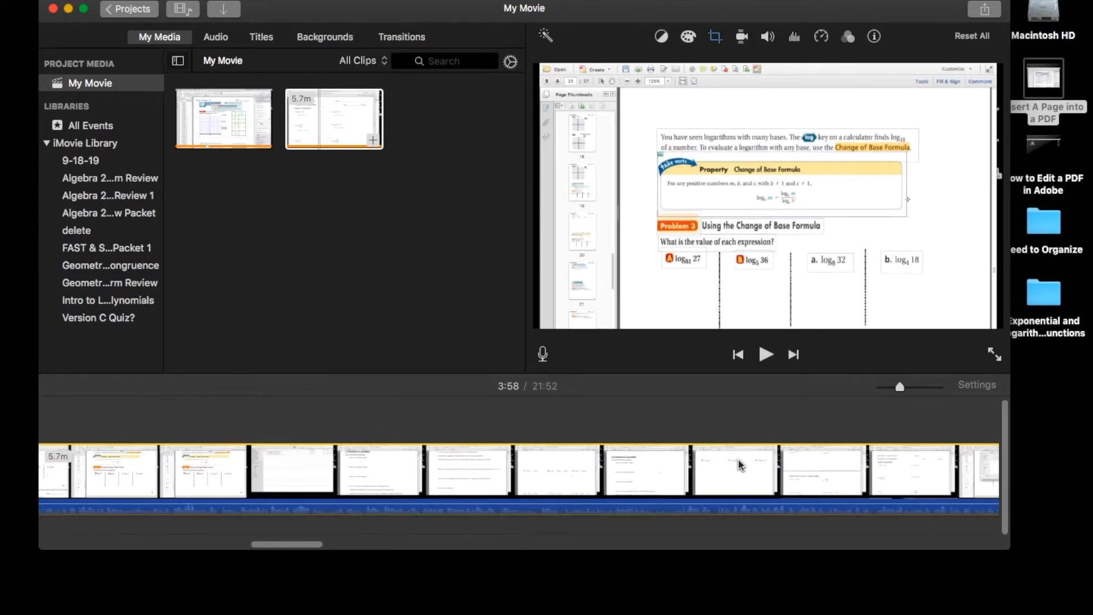
scroll(866, 470, right, 3)
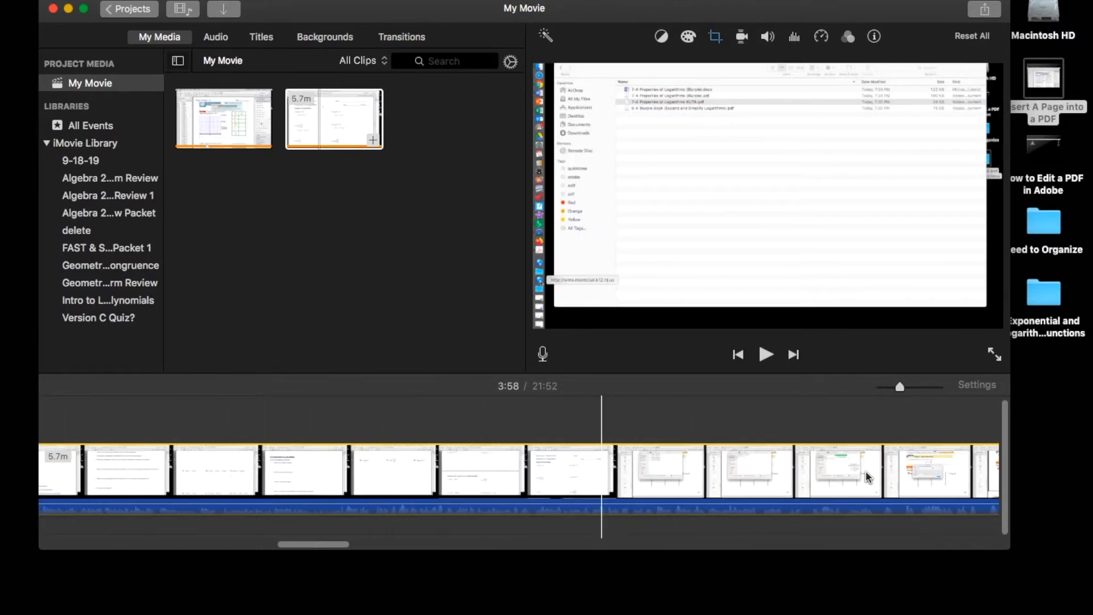
scroll(916, 467, right, 3)
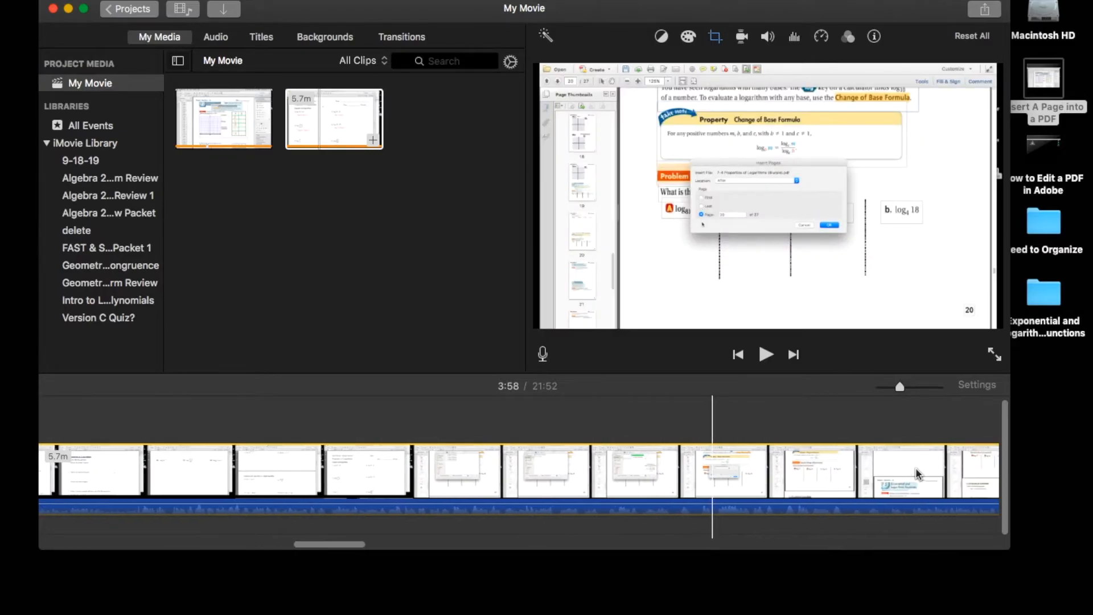
scroll(741, 478, right, 2)
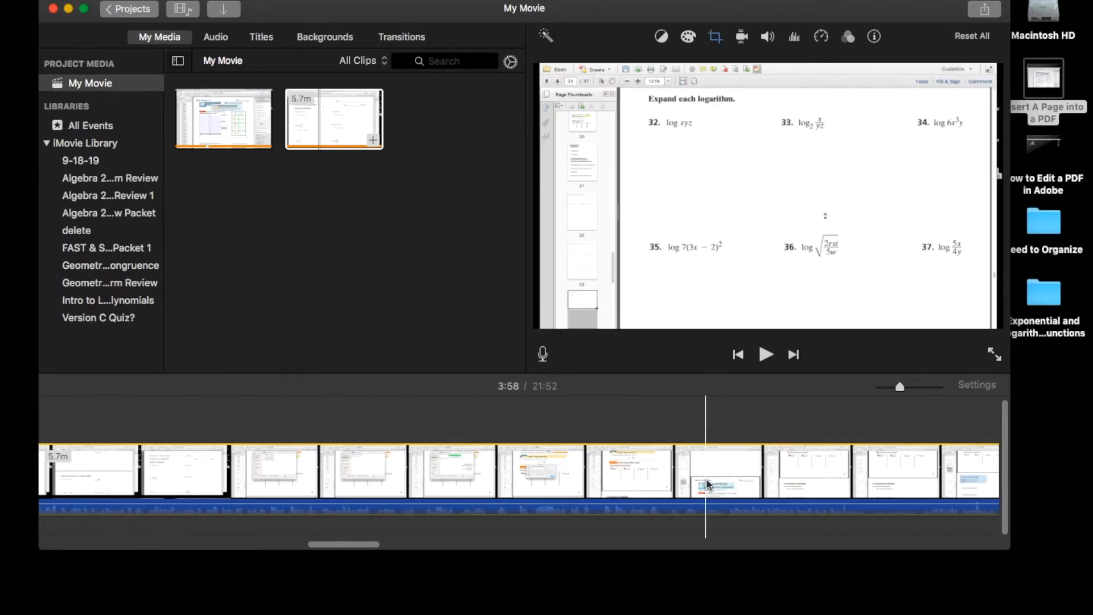
scroll(816, 479, right, 2)
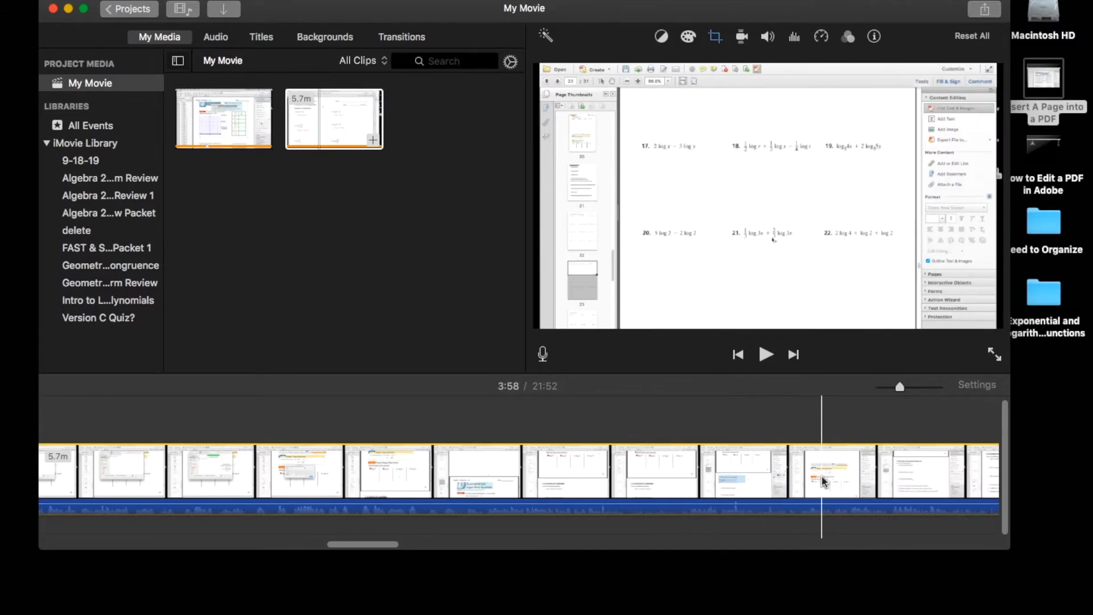
scroll(822, 480, right, 1)
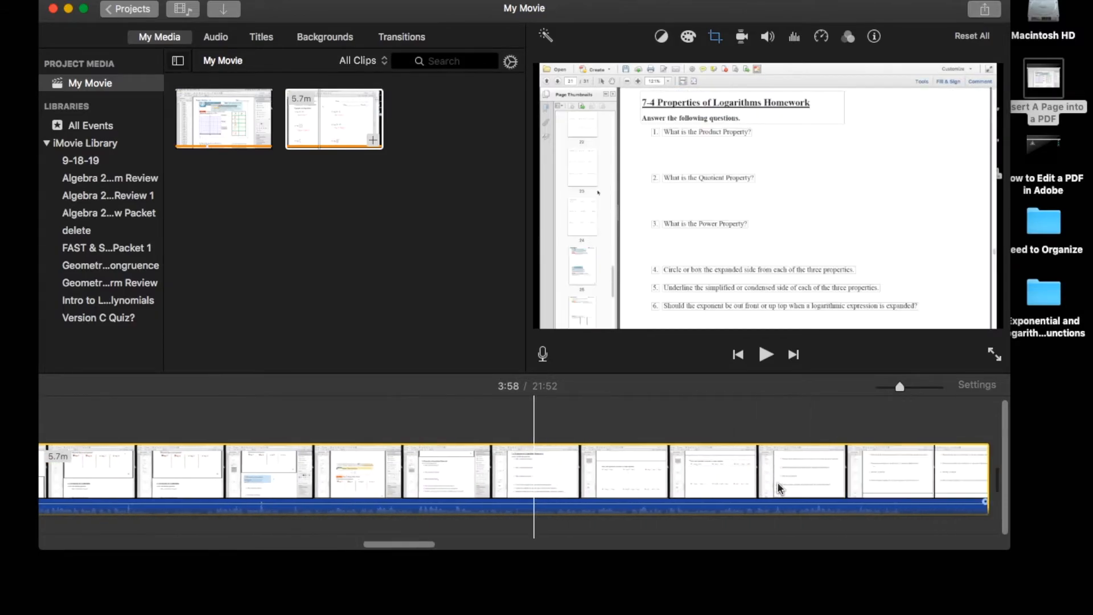
scroll(416, 478, right, 8)
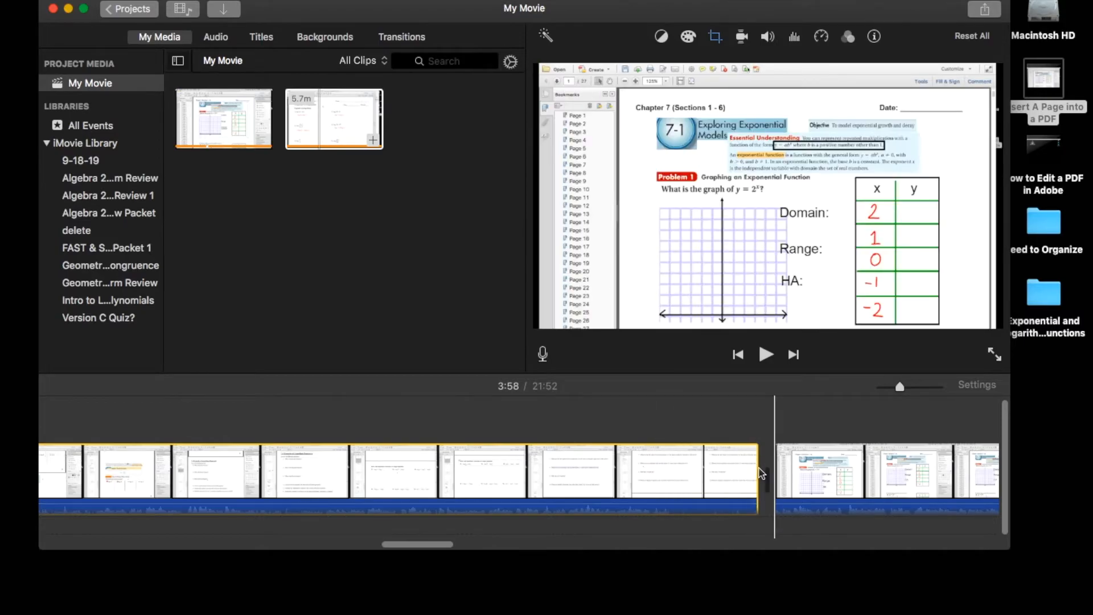
scroll(760, 473, right, 5)
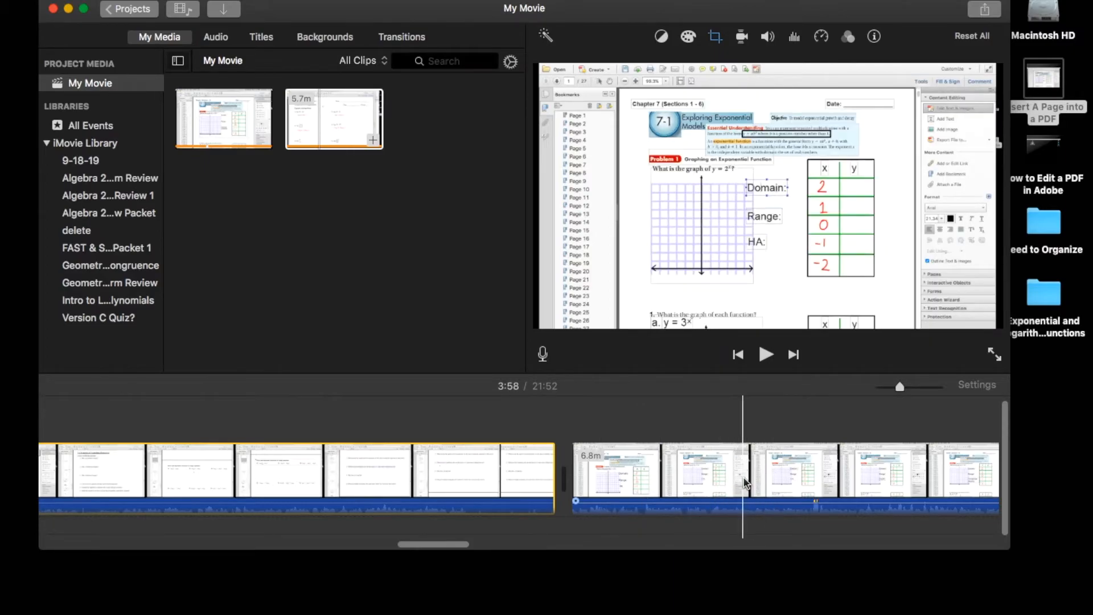
- Examine the inserted clip's available editing commands, its volume adjustments, and its noise reduction and equalizer settings
right_click(429, 474)
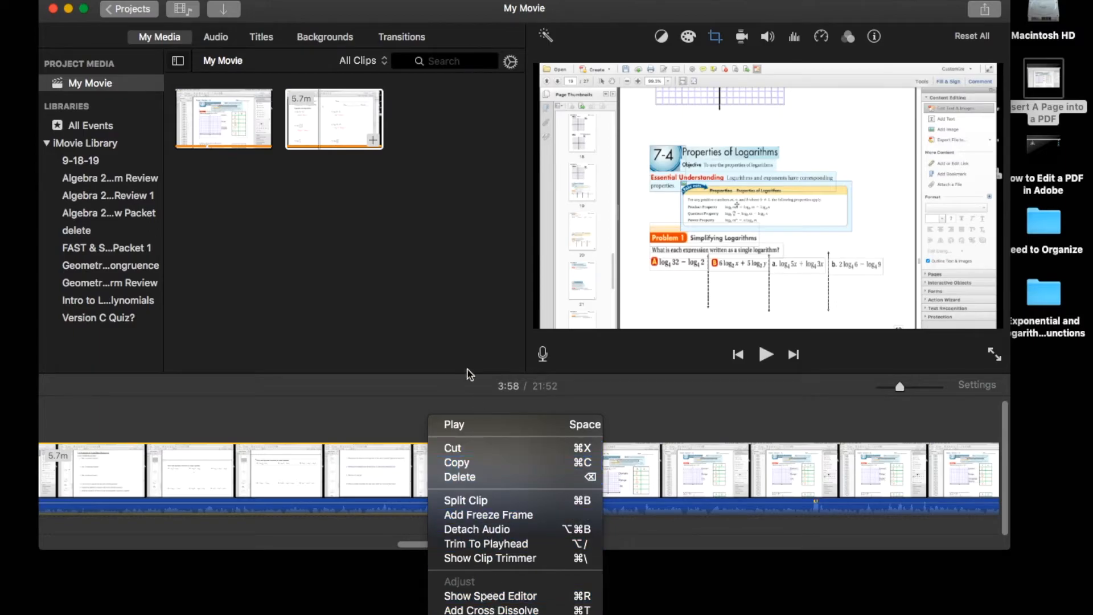
click(436, 275)
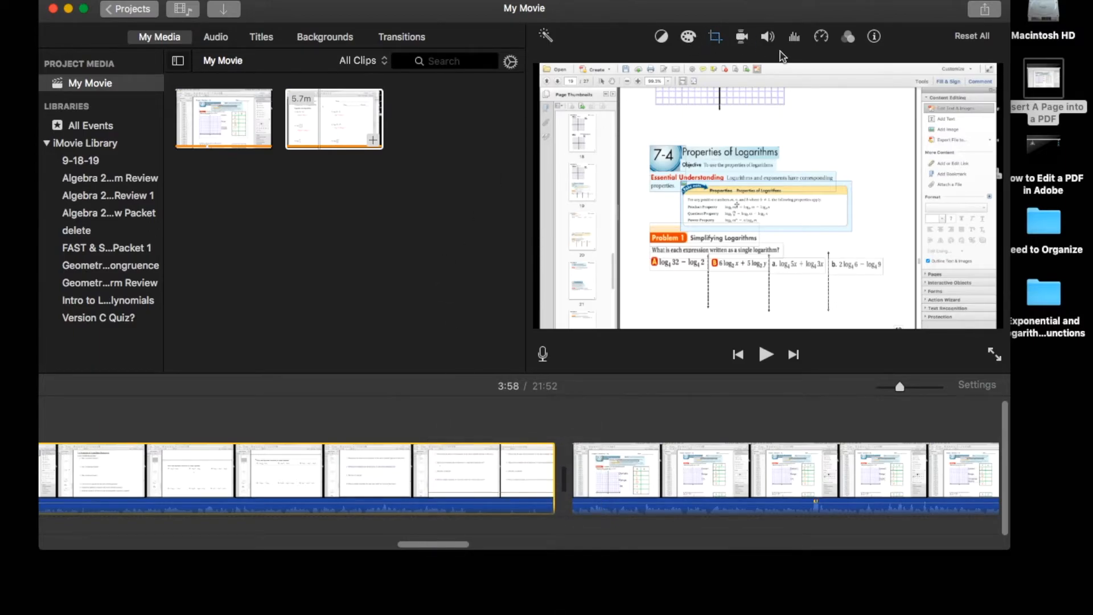
click(771, 36)
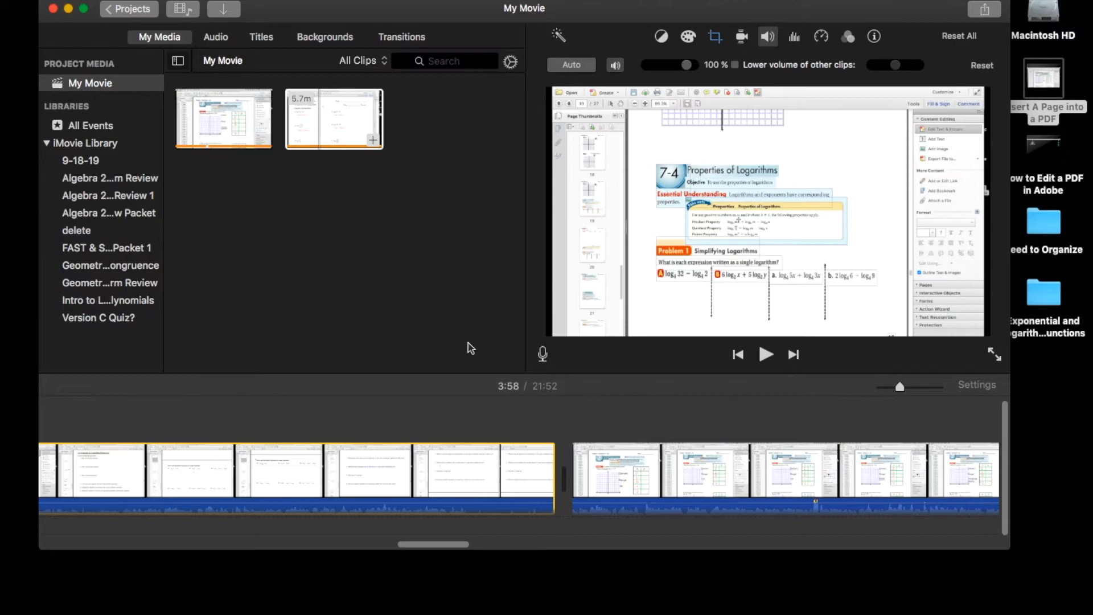
click(794, 38)
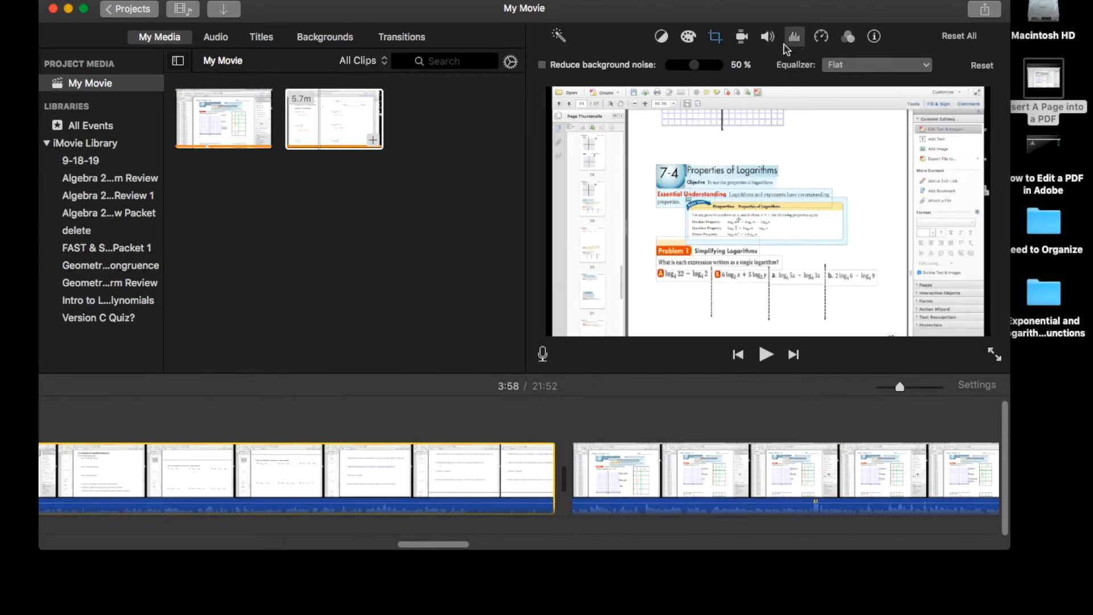
- Try the inserted clip at Fast 2x and Custom 200% speed, and return its speed to Normal
click(822, 39)
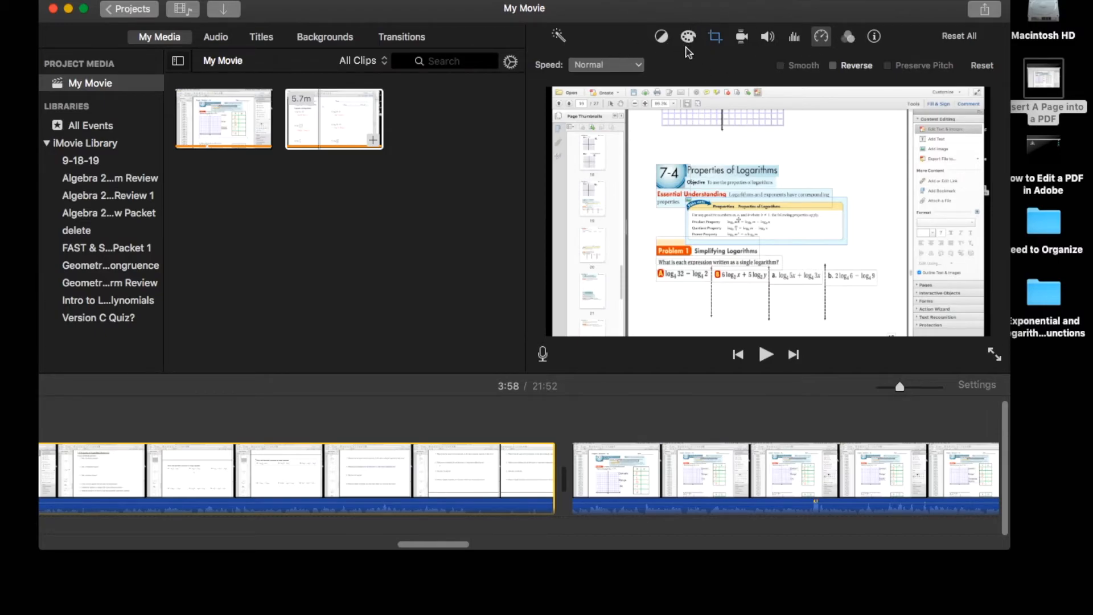
click(605, 66)
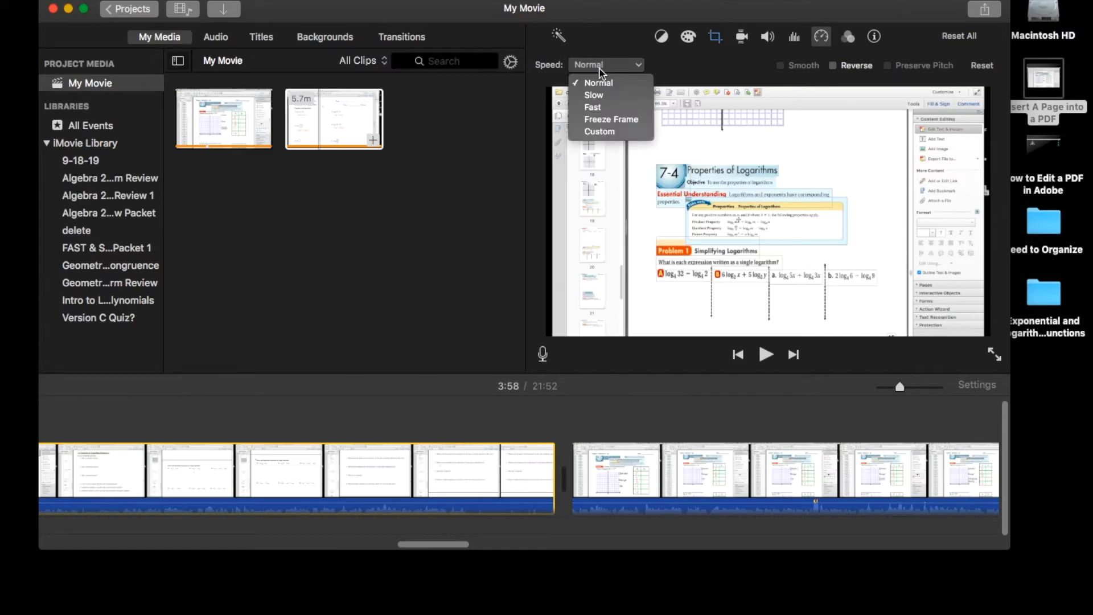
click(598, 108)
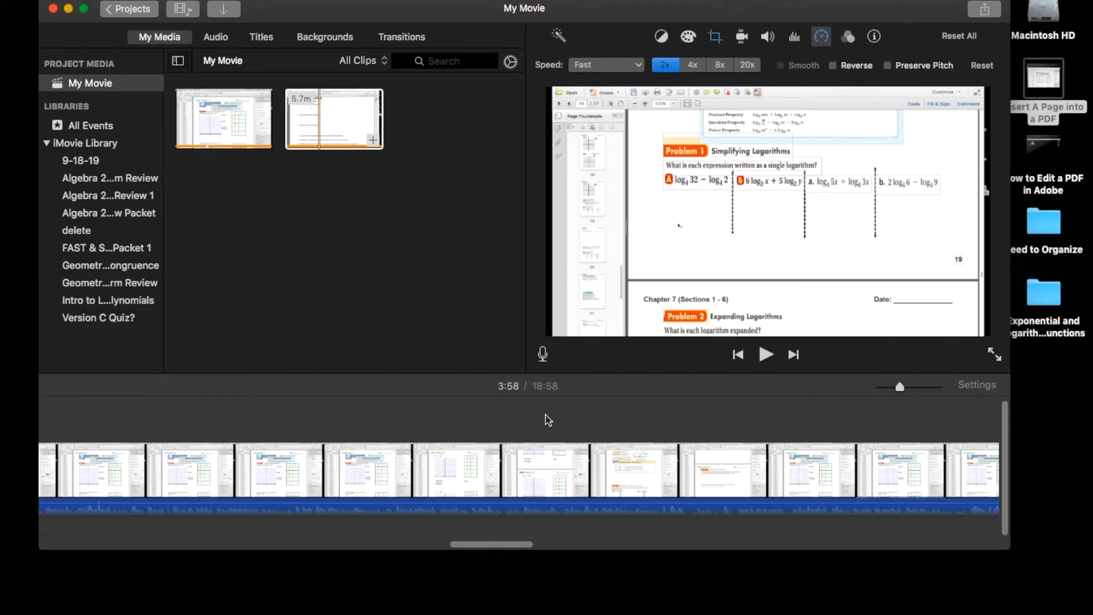
click(613, 66)
click(608, 132)
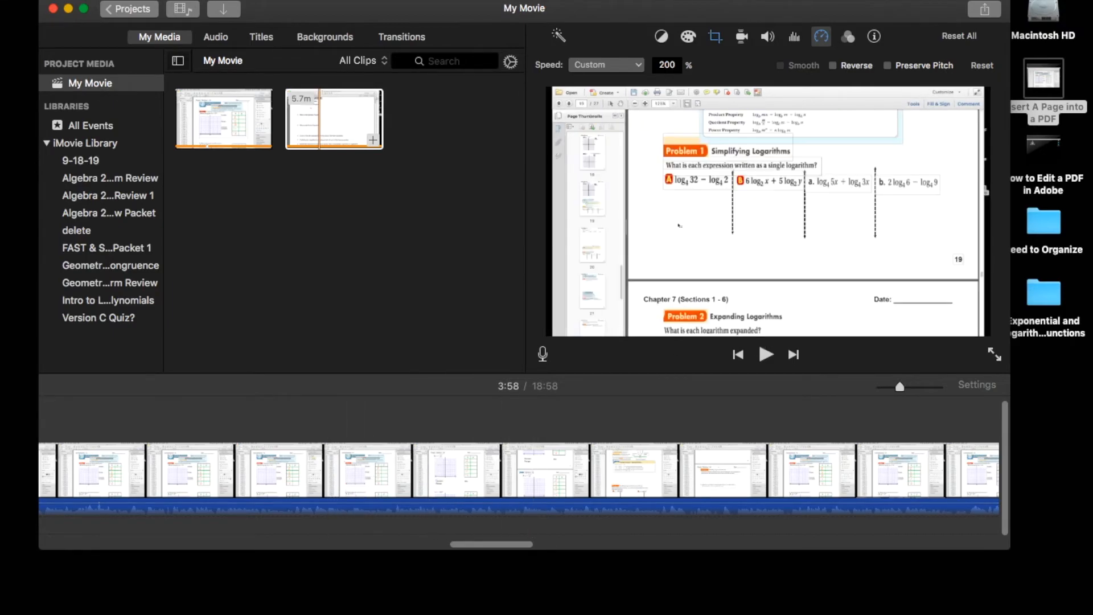
click(605, 64)
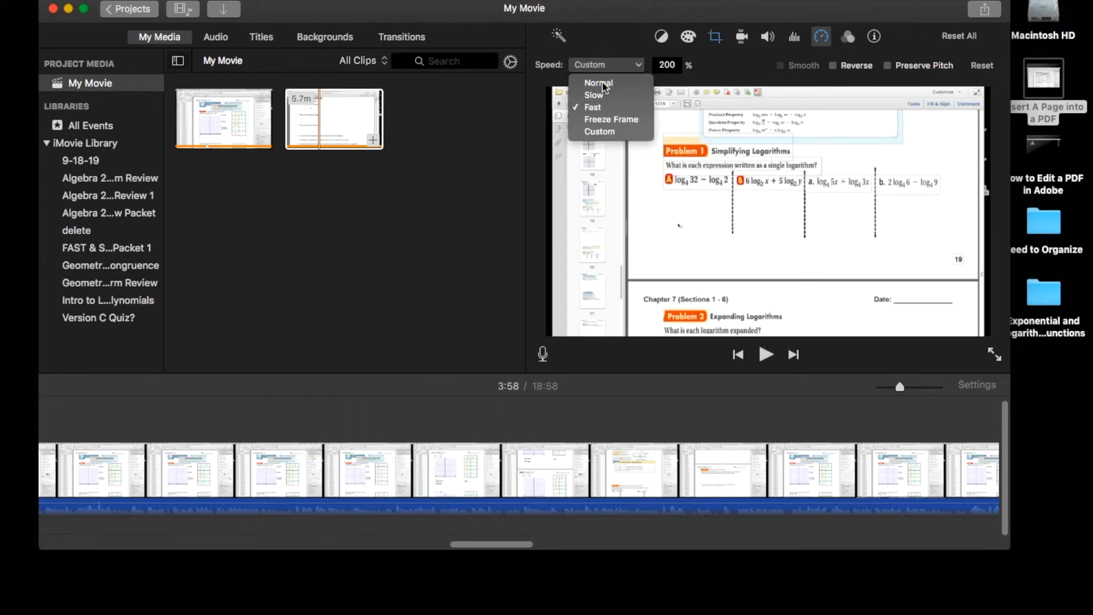
click(596, 85)
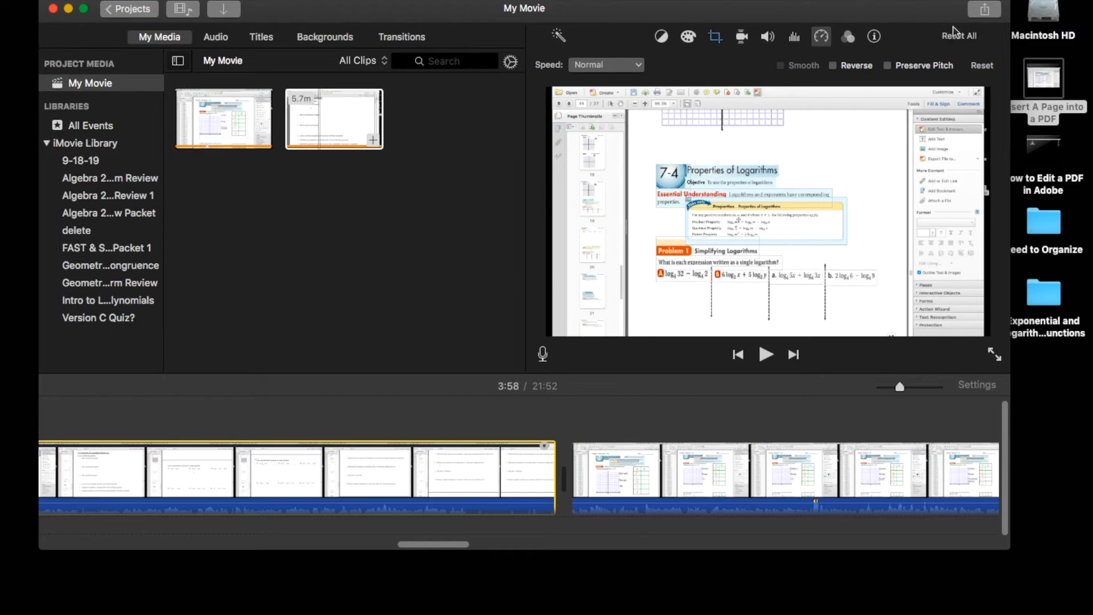
- Examine the available sharing and export destinations for the movie, and close the list without choosing one
click(985, 10)
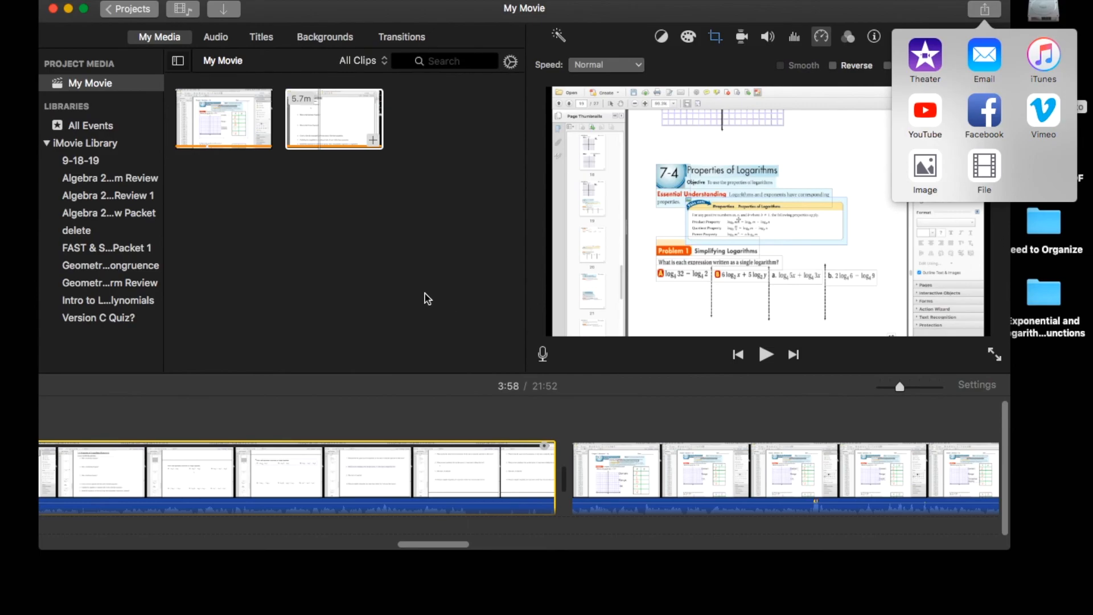
drag(356, 85, 462, 310)
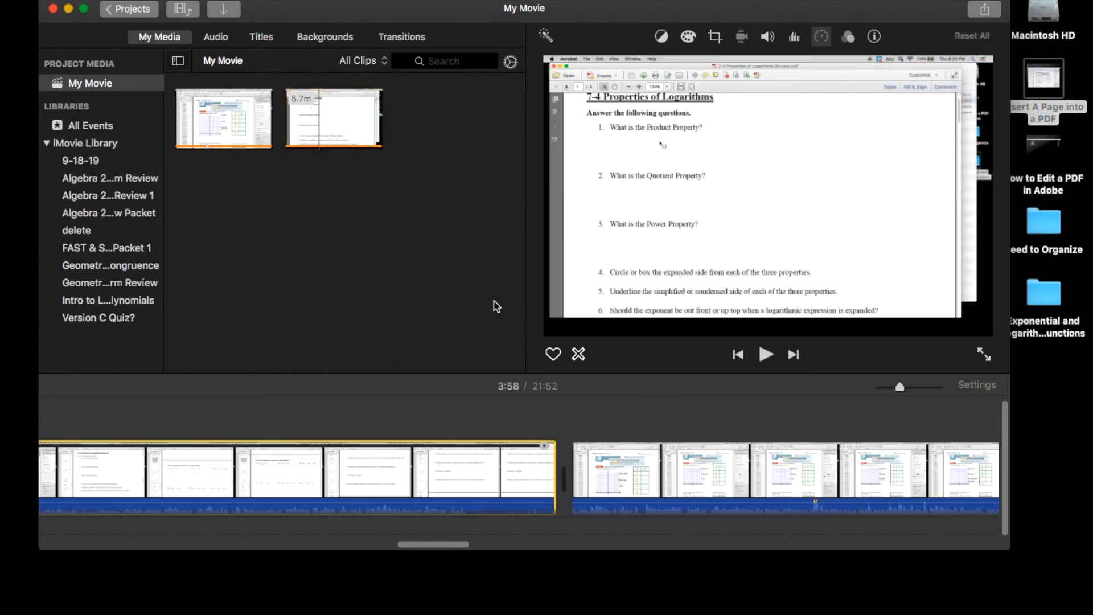